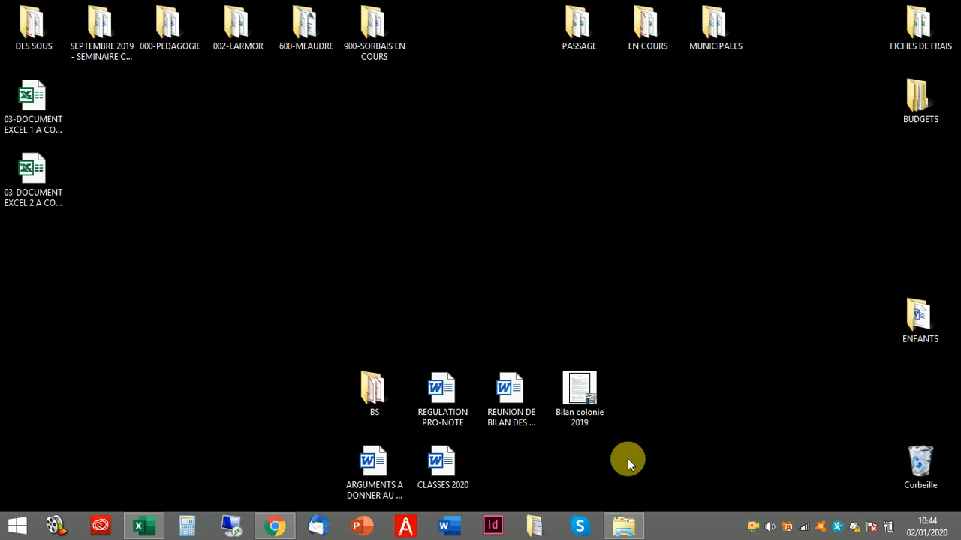
- Bring up the 2020 - MODELE workbook, view DECOMPTE HORAIRE and DEMANDE DE CONGE, then return to CALCULS DE BASE
left_click(621, 527)
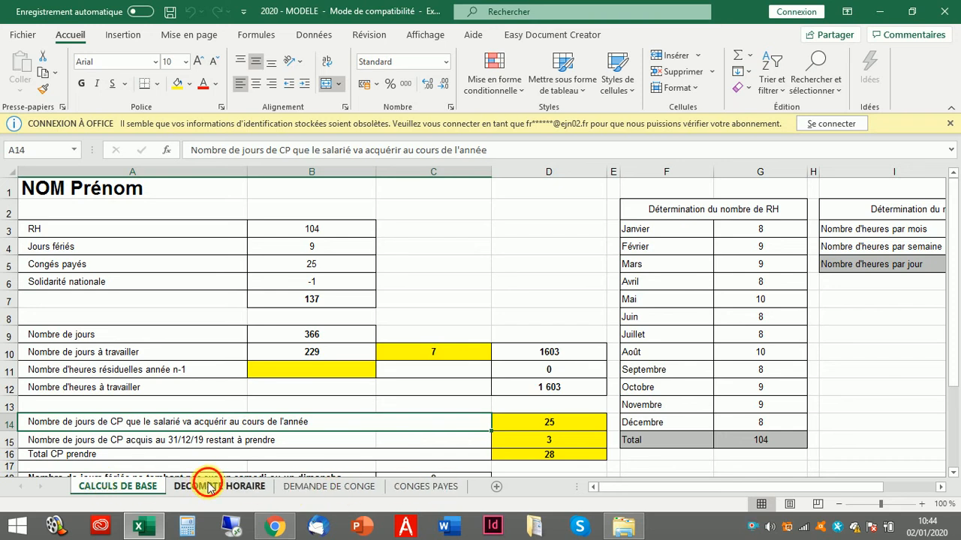
left_click(240, 488)
left_click(329, 486)
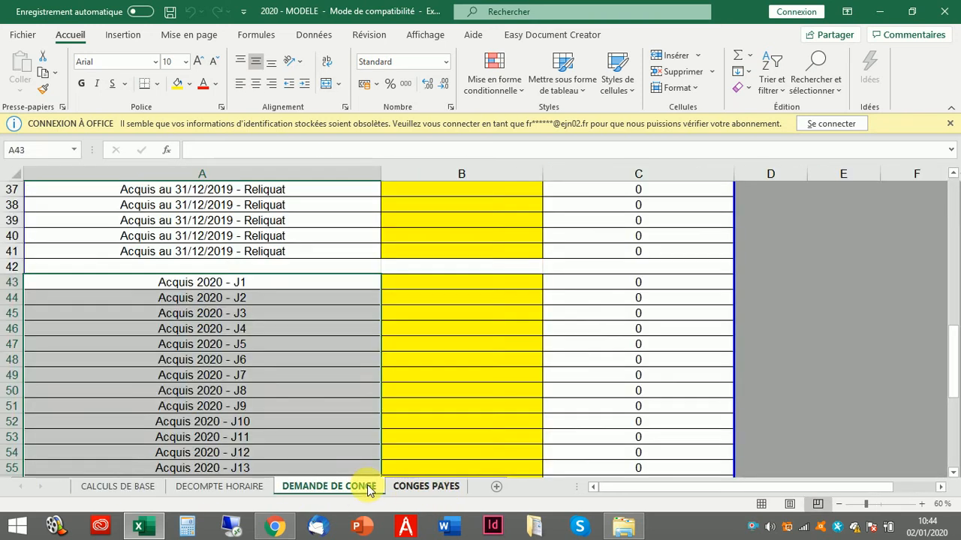
left_click(120, 487)
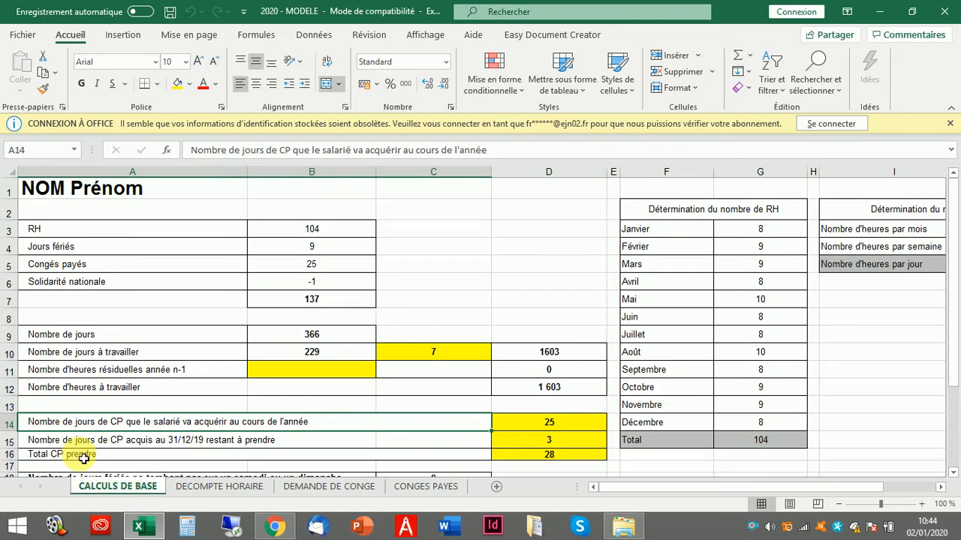
- Replace the 'NOM Prénom' title in A1 with the employee's surname and first name
left_click(85, 194)
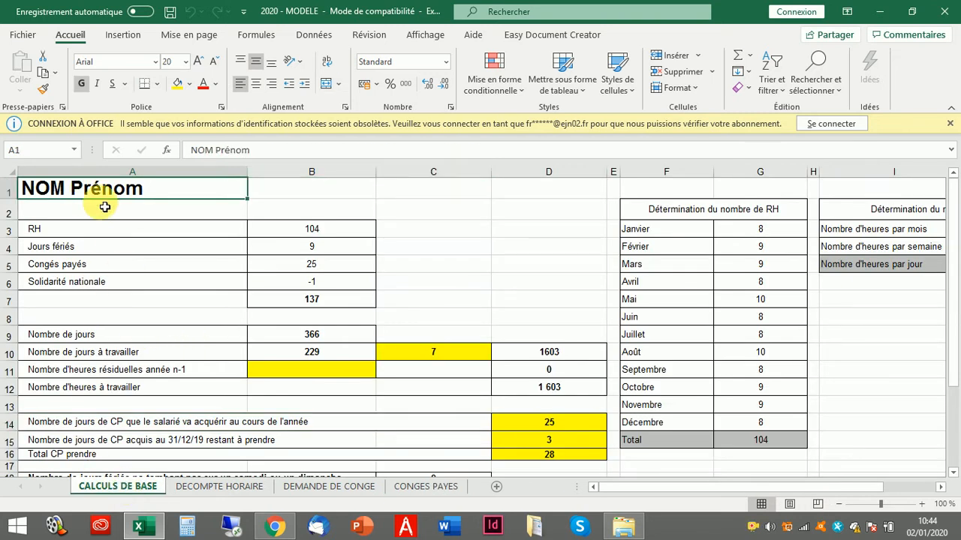
left_click(143, 208)
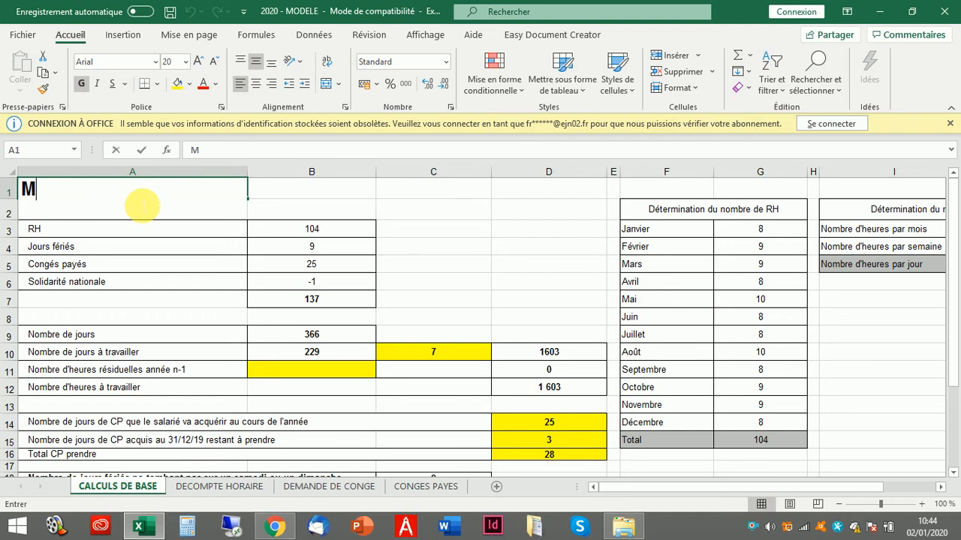
key("Return")
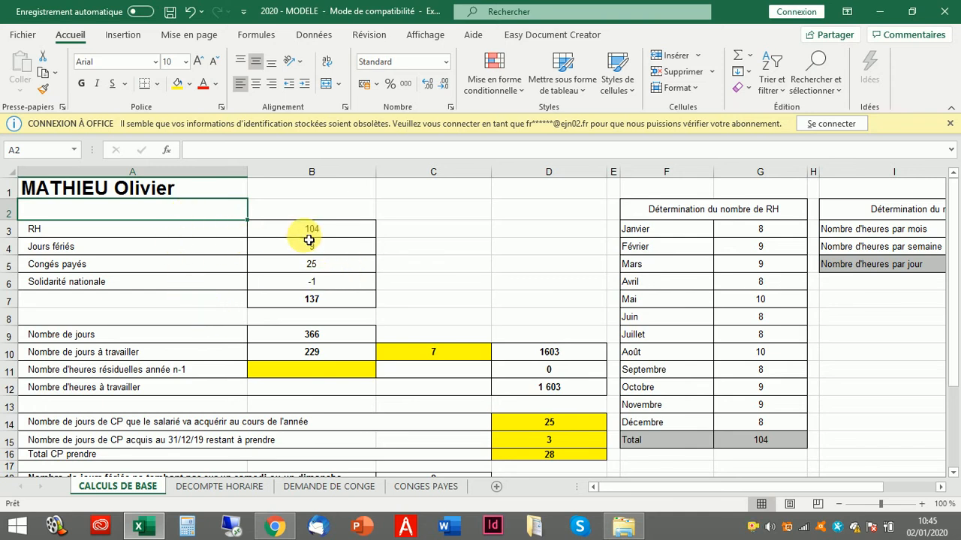
left_click(186, 230)
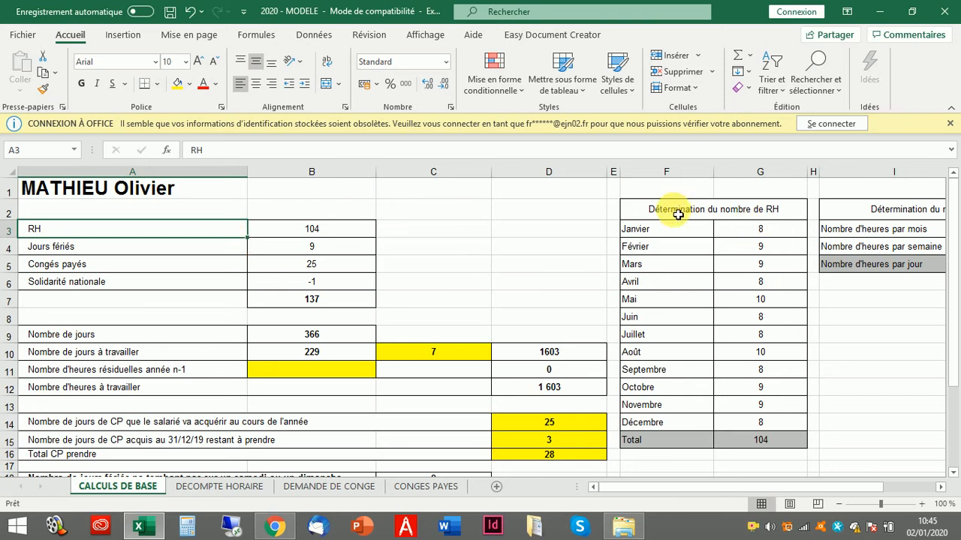
left_click(749, 235)
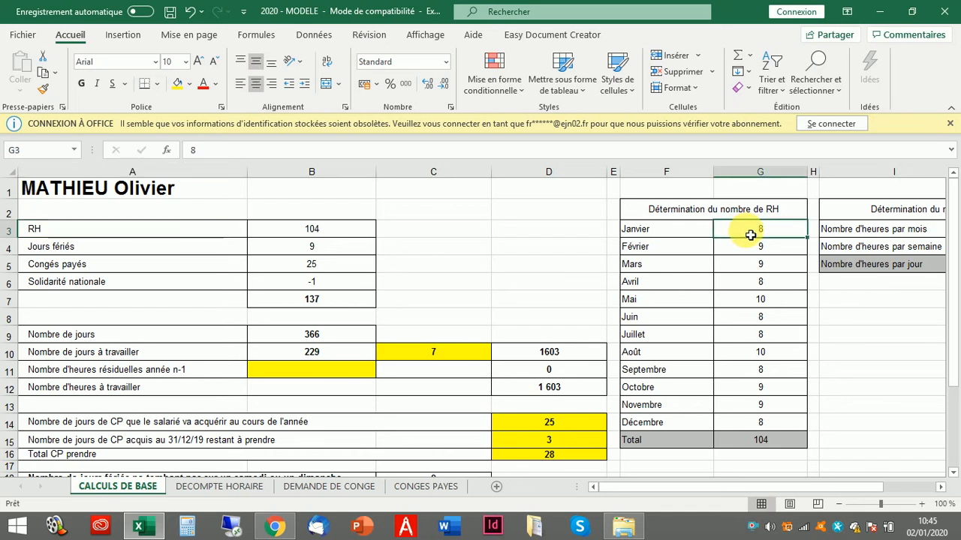
left_click(752, 245)
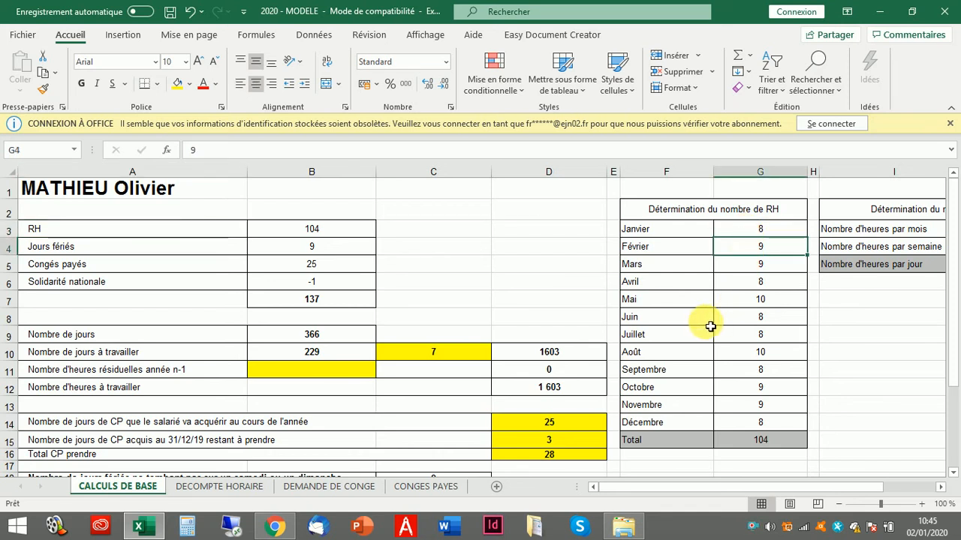
key("Down")
key("Down")
key("Down")
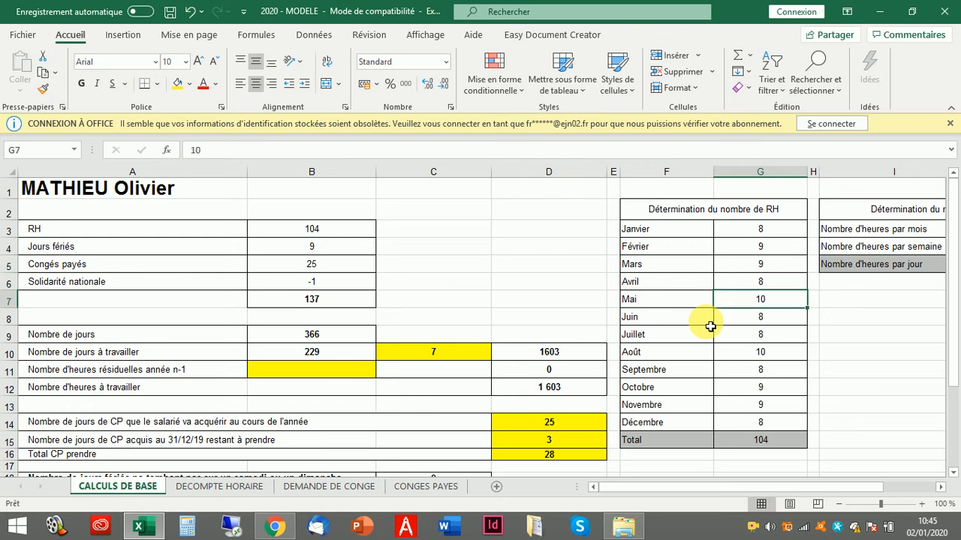
key("Down")
key("Down")
key("Down")
key("Down")
key("Down")
key("Down")
key("Down")
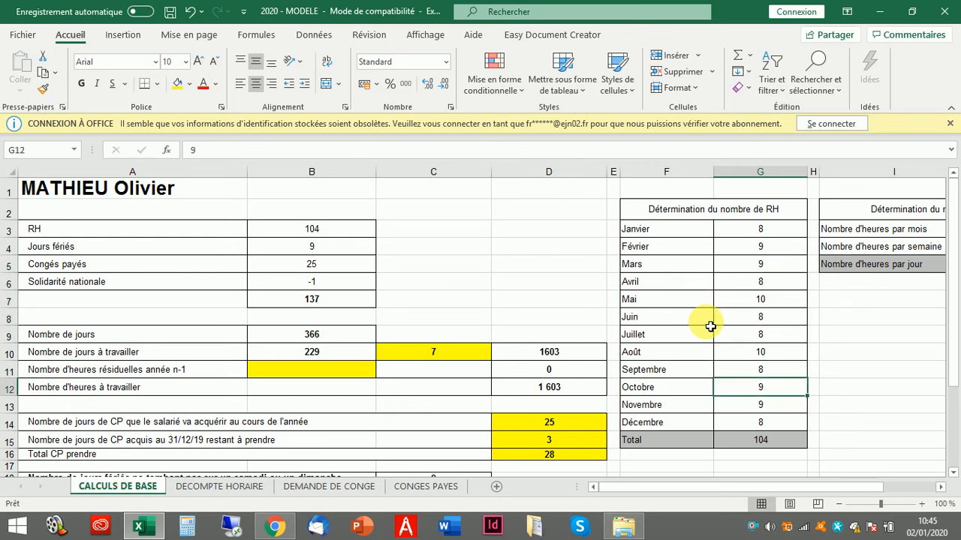
key("Down")
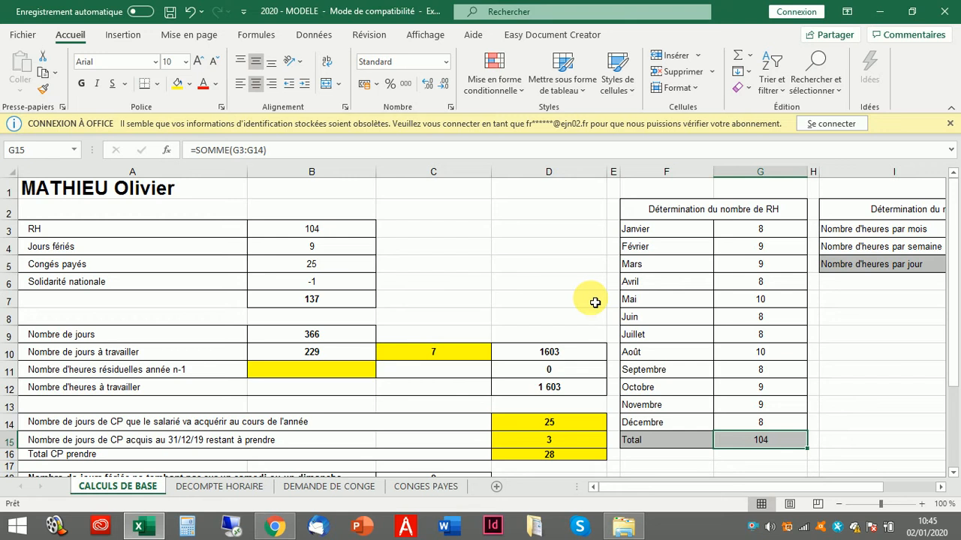
left_click(276, 229)
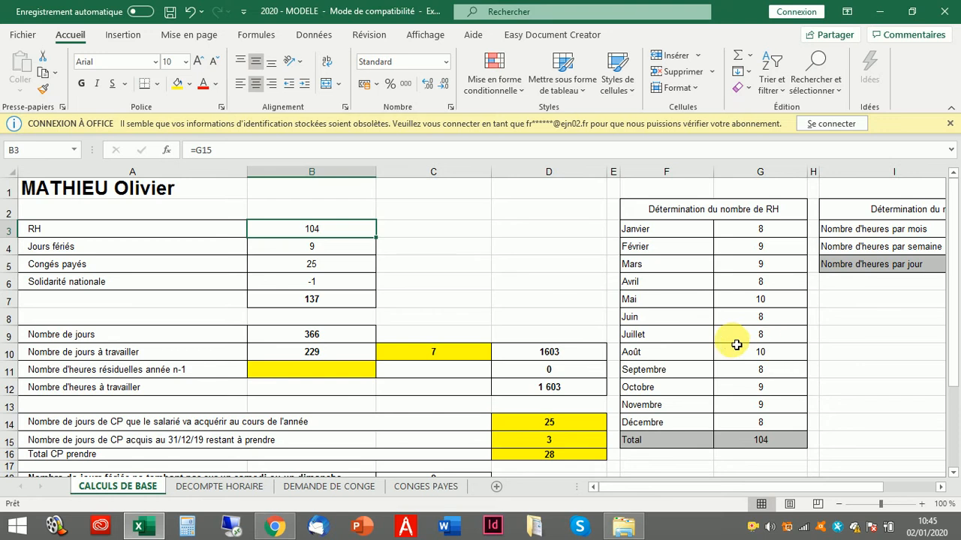
left_click_drag(760, 353, 757, 434)
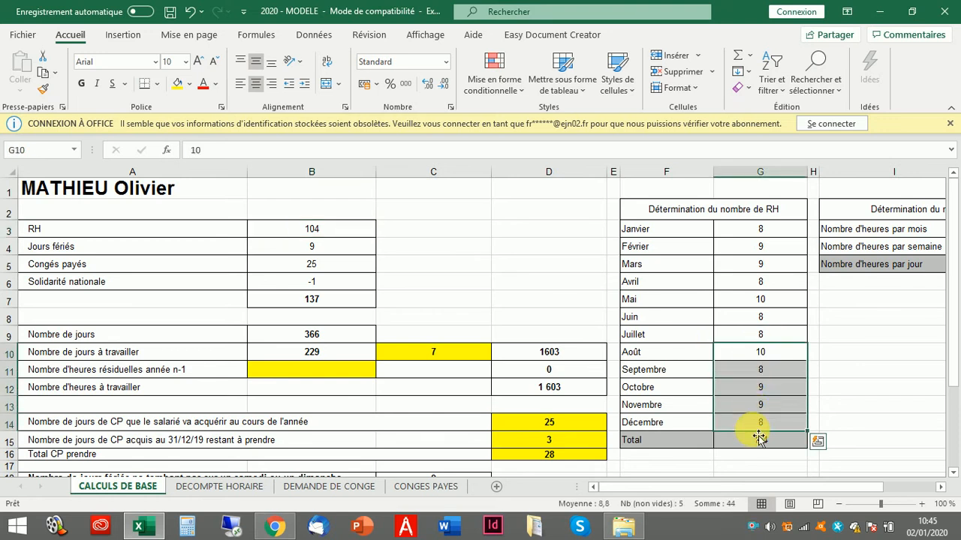
key("Delete")
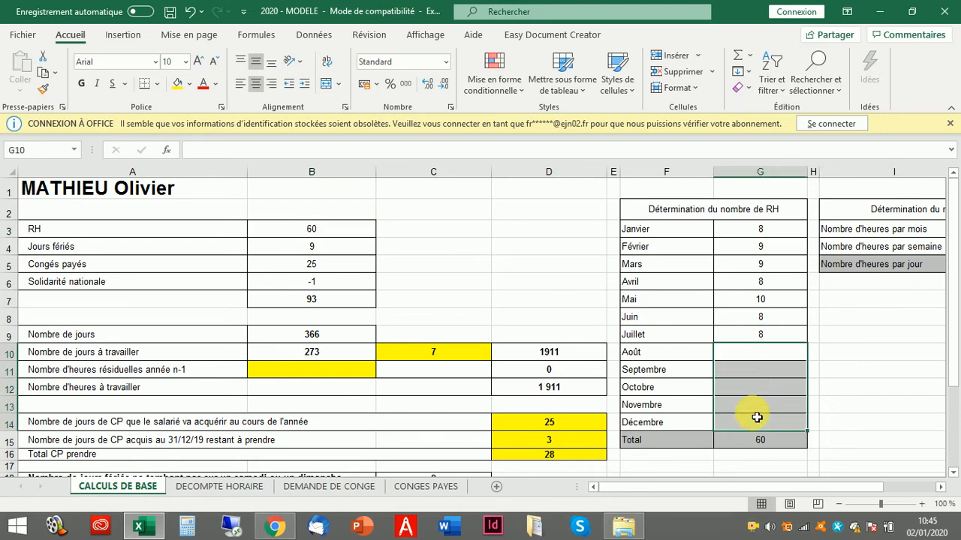
key("ctrl+z")
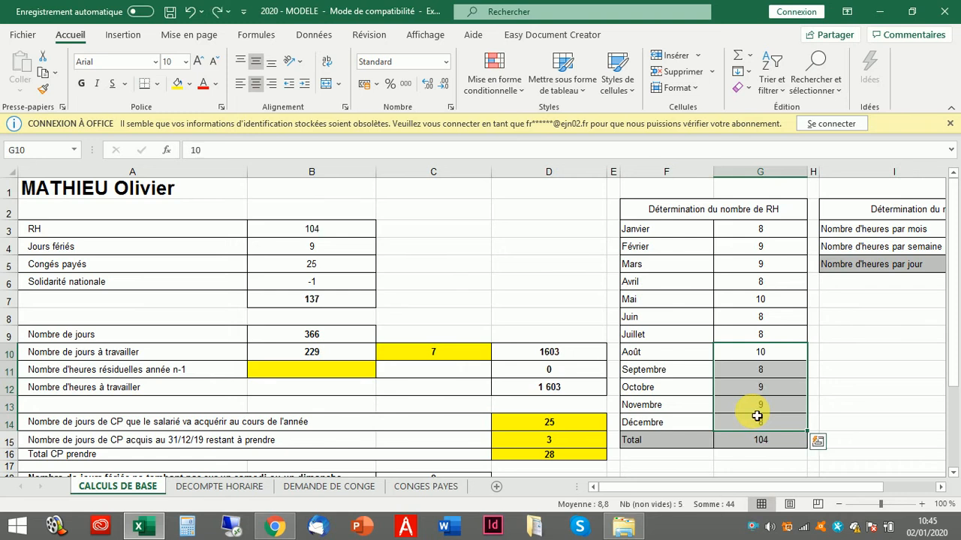
left_click(289, 230)
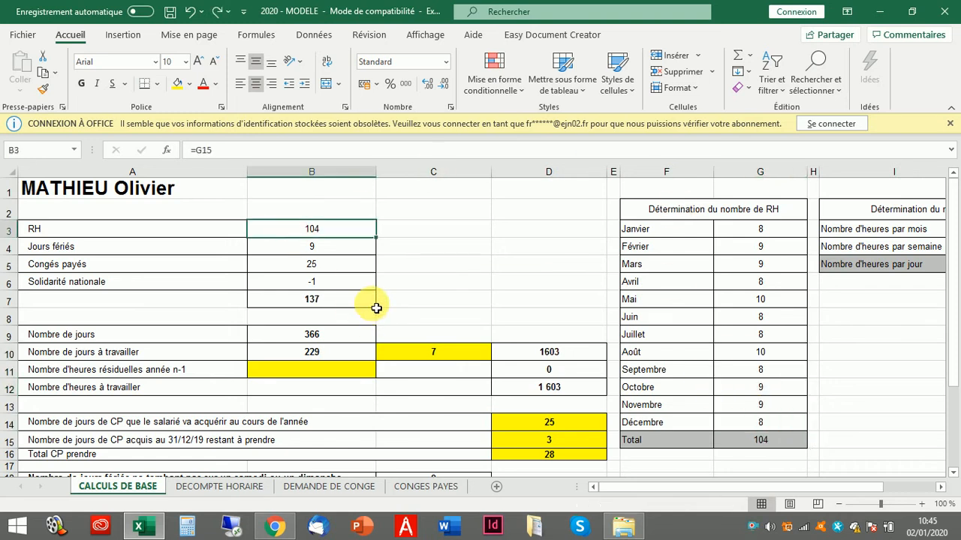
scroll(484, 285, "down", 2)
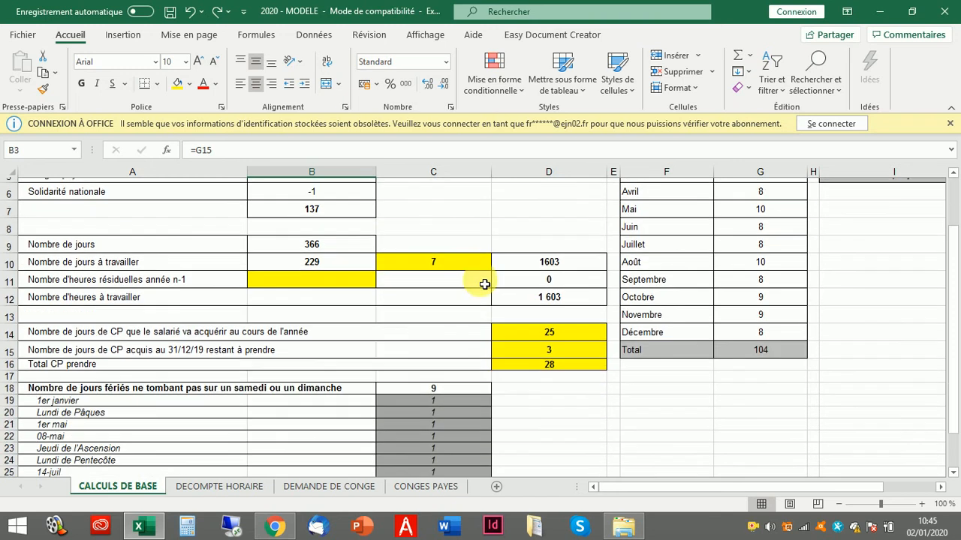
scroll(485, 284, "down", 1)
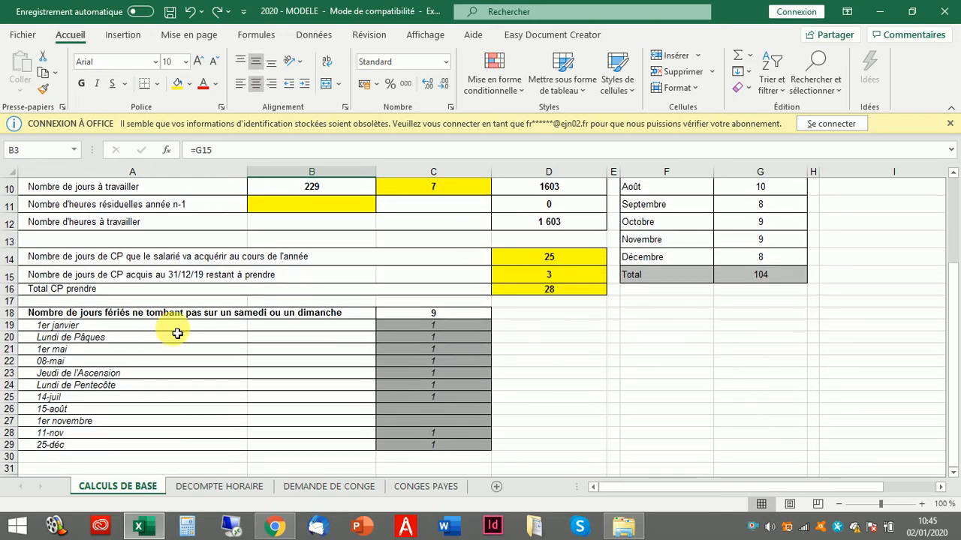
left_click(393, 331)
left_click_drag(165, 328, 161, 453)
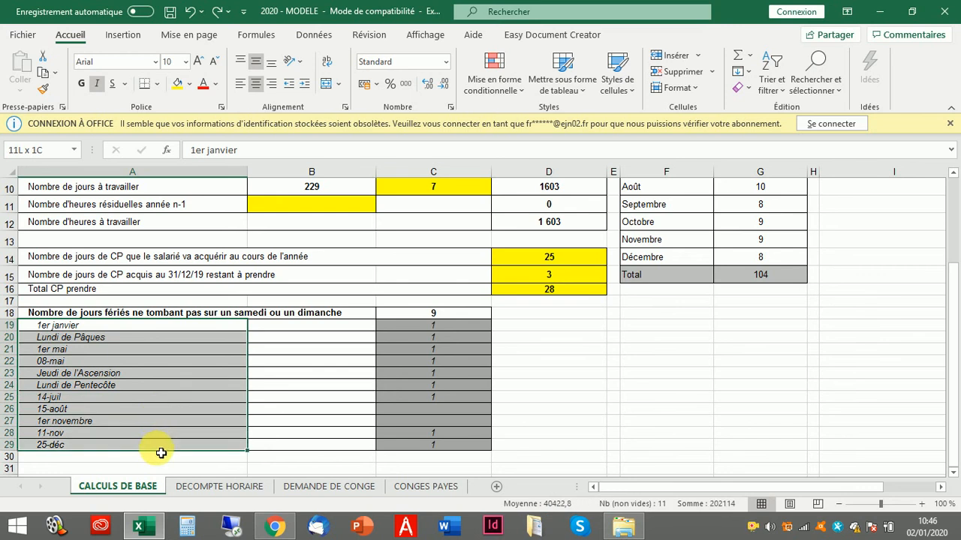
key("ctrl+v")
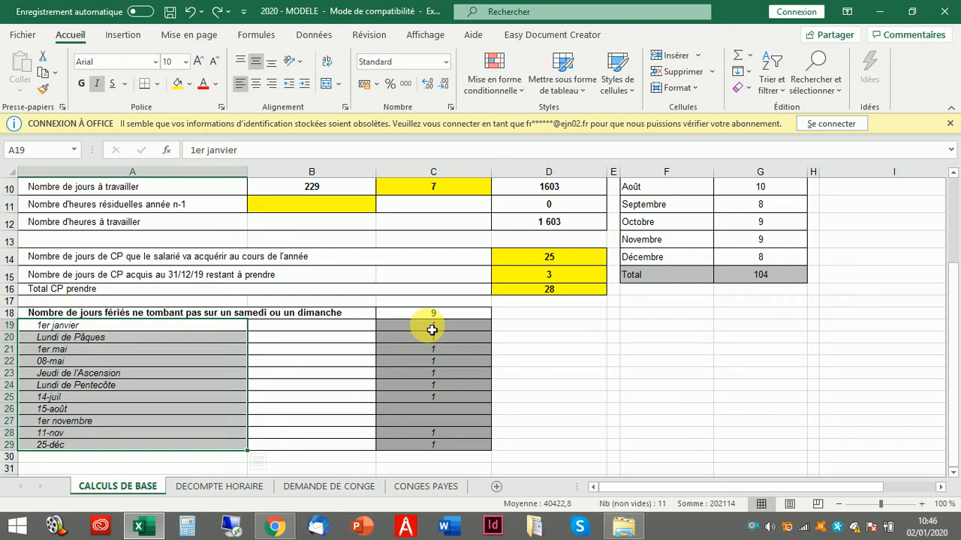
left_click_drag(433, 328, 426, 450)
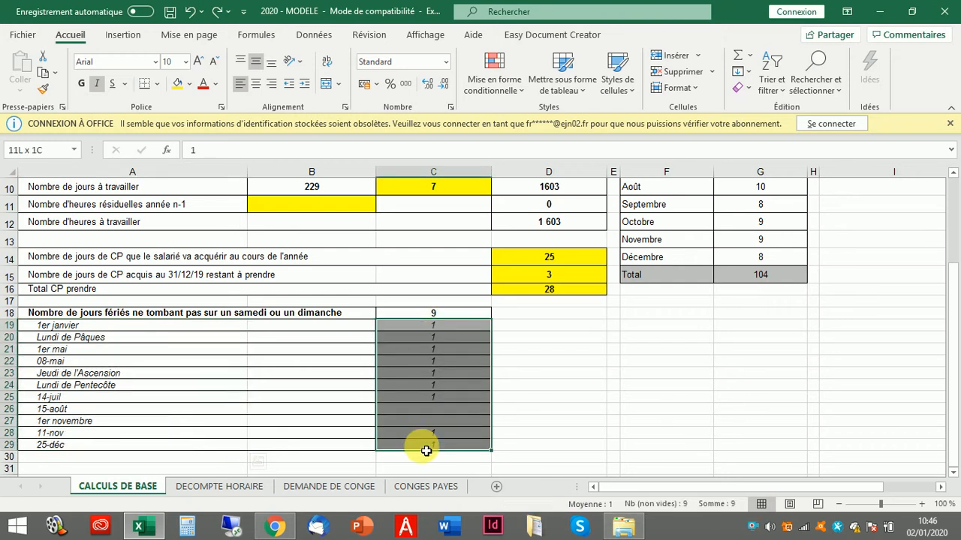
left_click(420, 409)
left_click(417, 424)
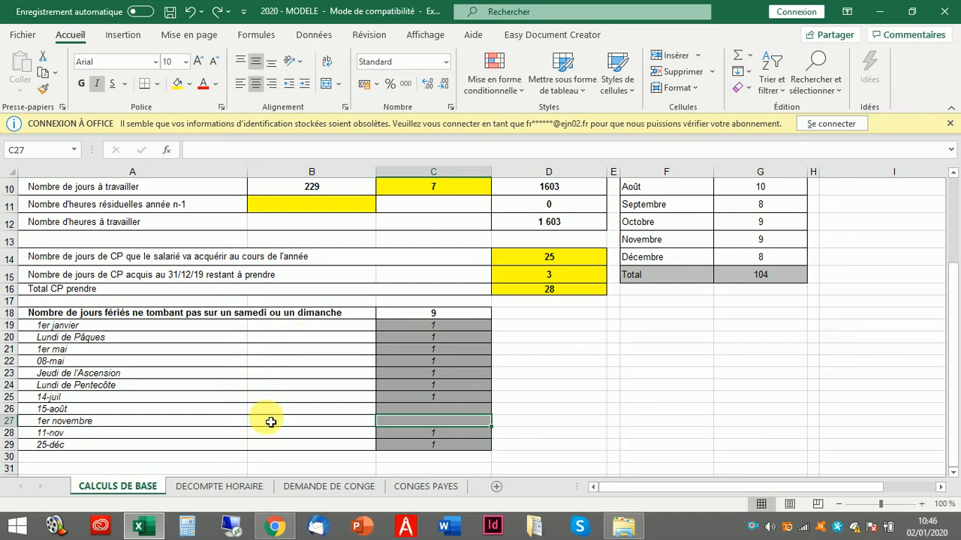
scroll(271, 437, "up", 3)
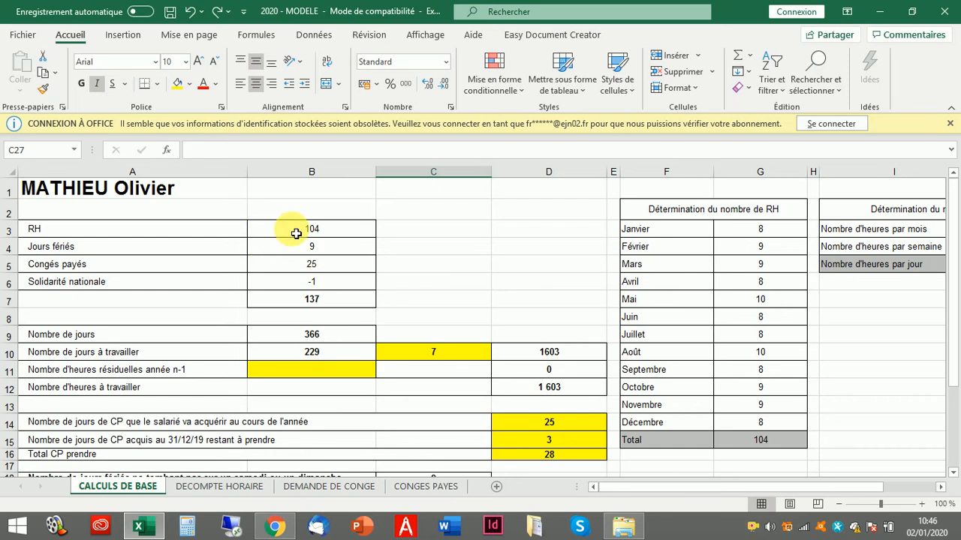
- Review the days-off values: 9 public holidays, 25 paid leave, -1 solidarity day, then return to the top
left_click(324, 247)
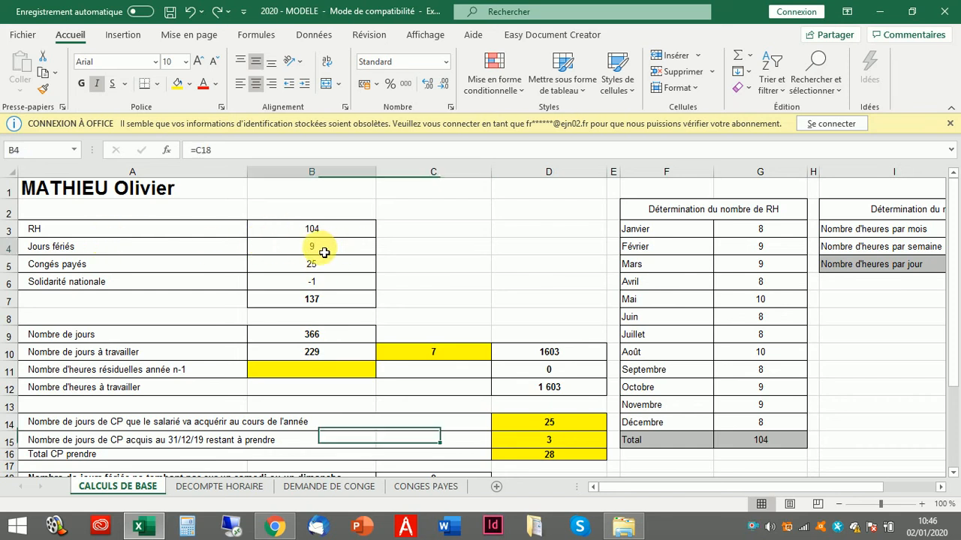
left_click(143, 263)
left_click(311, 264)
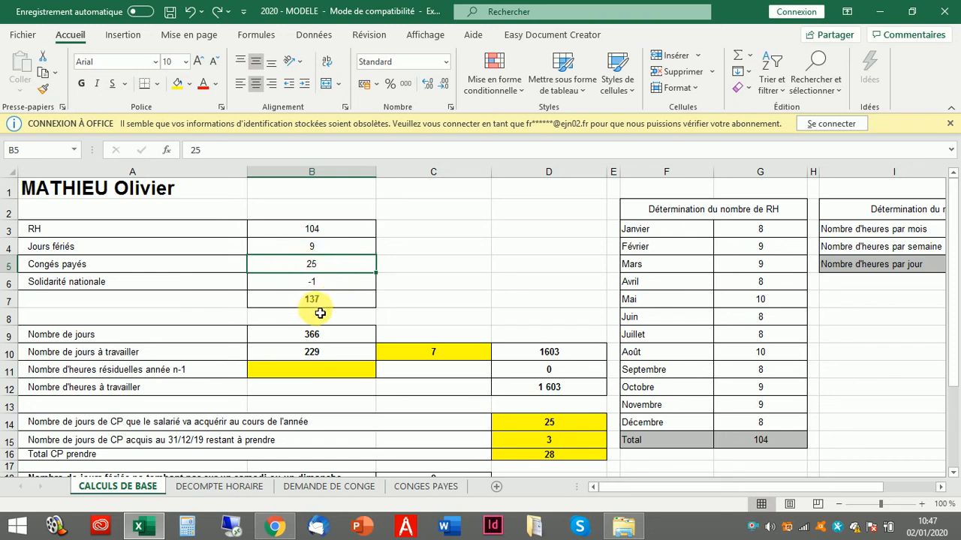
left_click(285, 280)
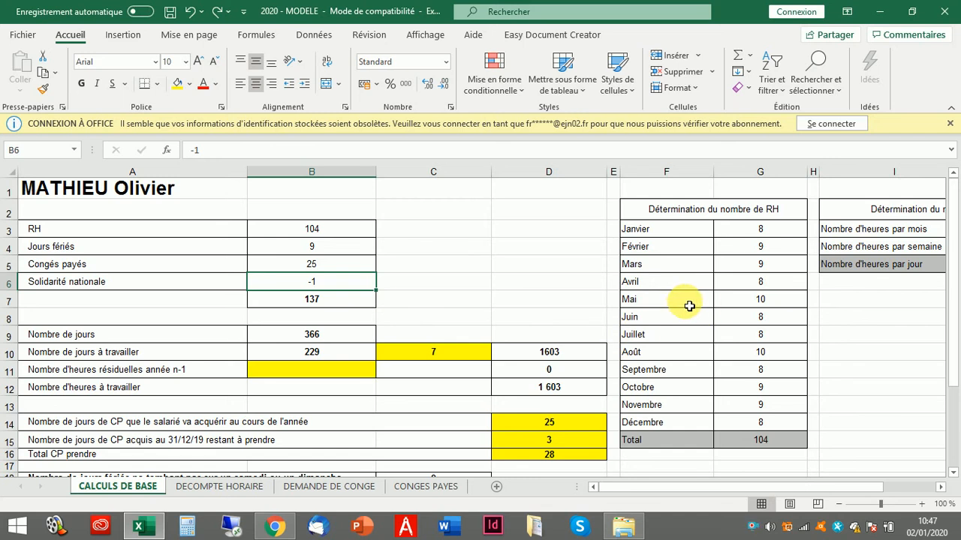
scroll(253, 302, "down", 5)
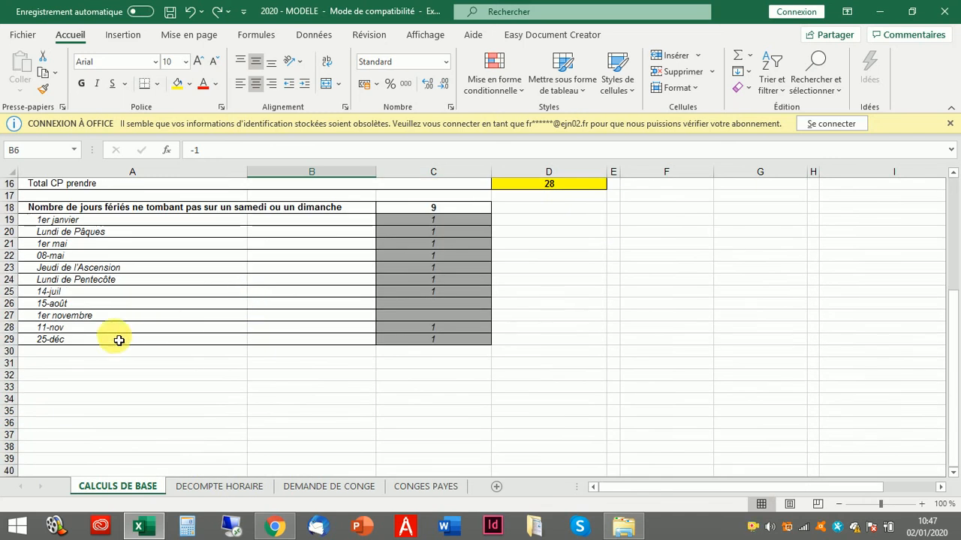
scroll(112, 332, "up", 1)
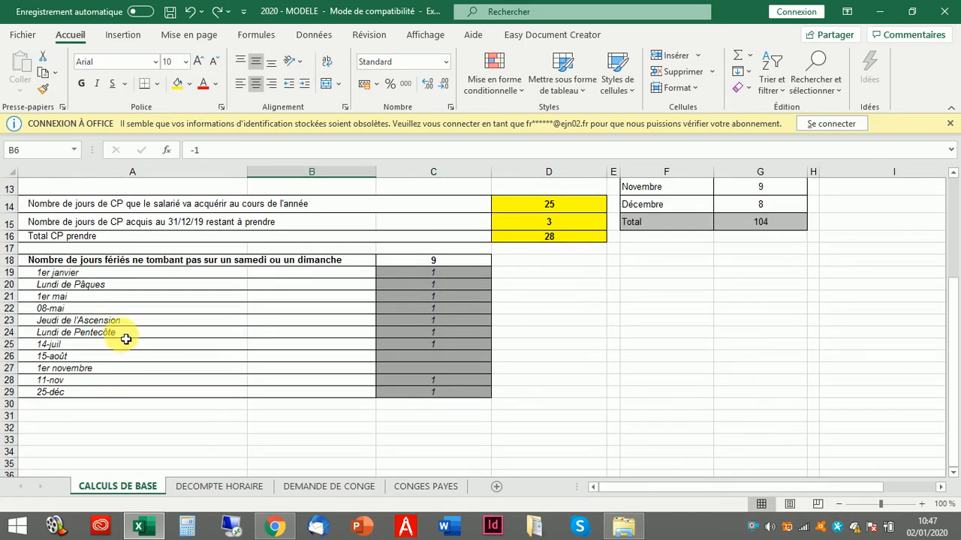
left_click(126, 340)
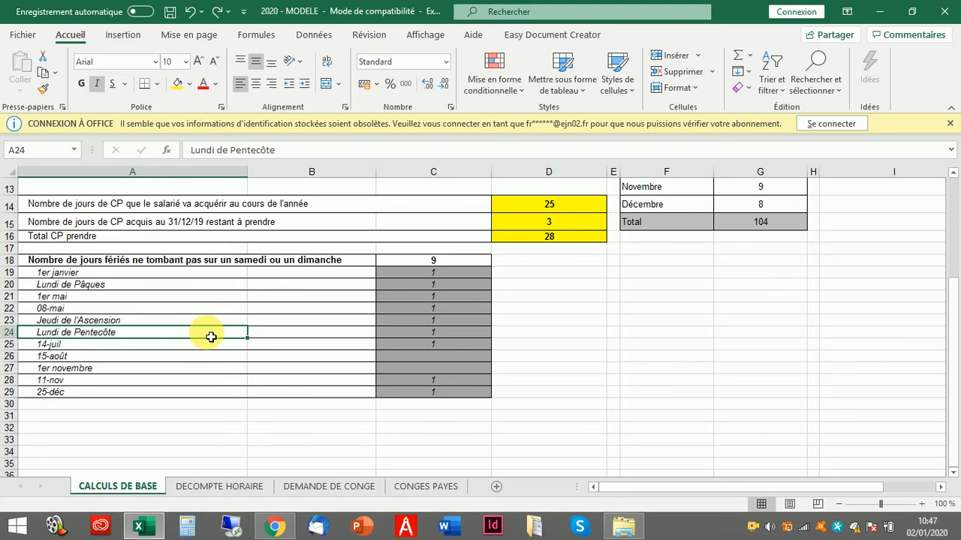
scroll(212, 340, "up", 4)
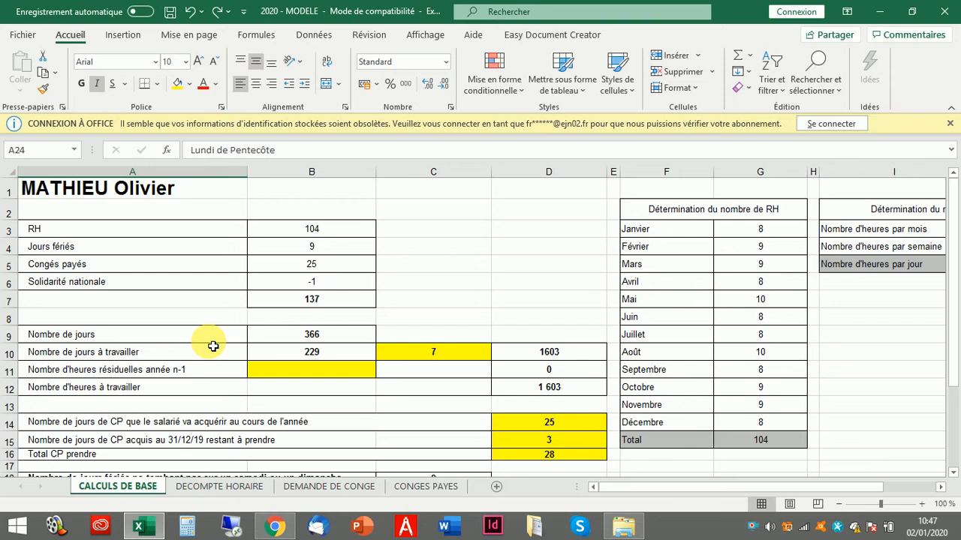
- Inspect the formulas for the non-working days total and the days to work
left_click(299, 285)
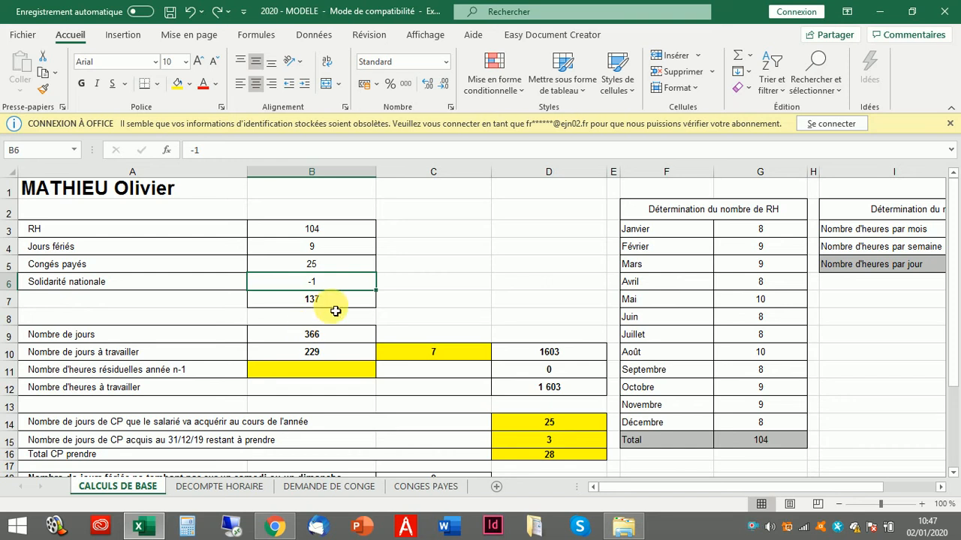
left_click(285, 301)
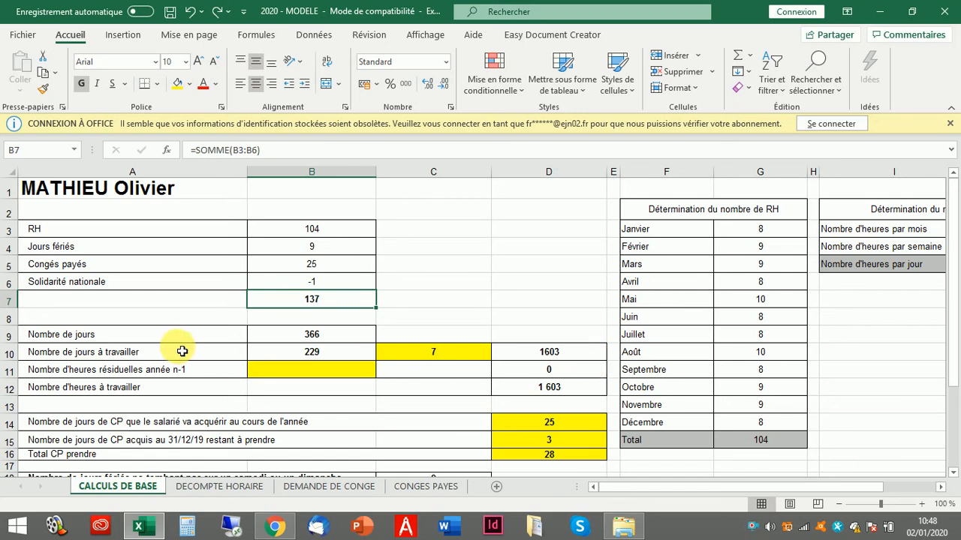
left_click(276, 338)
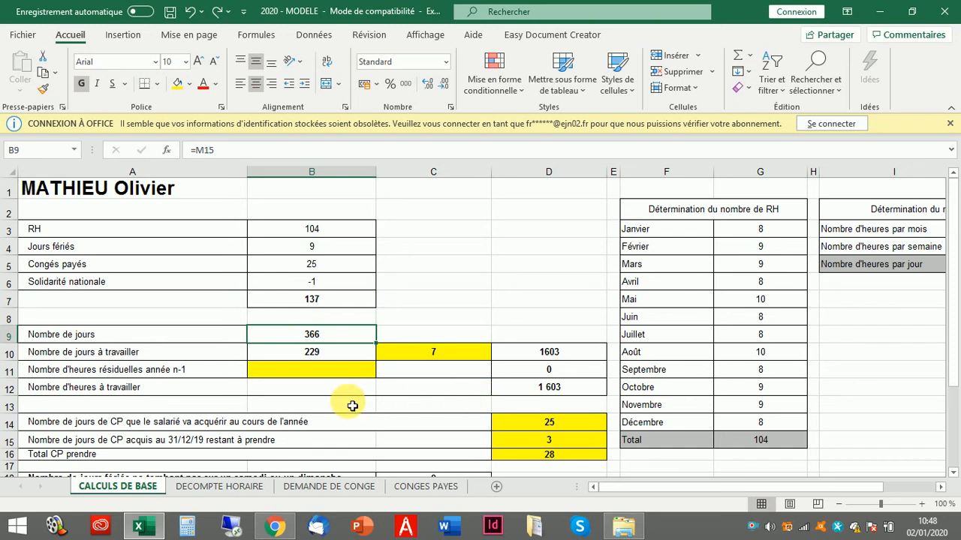
left_click(302, 306)
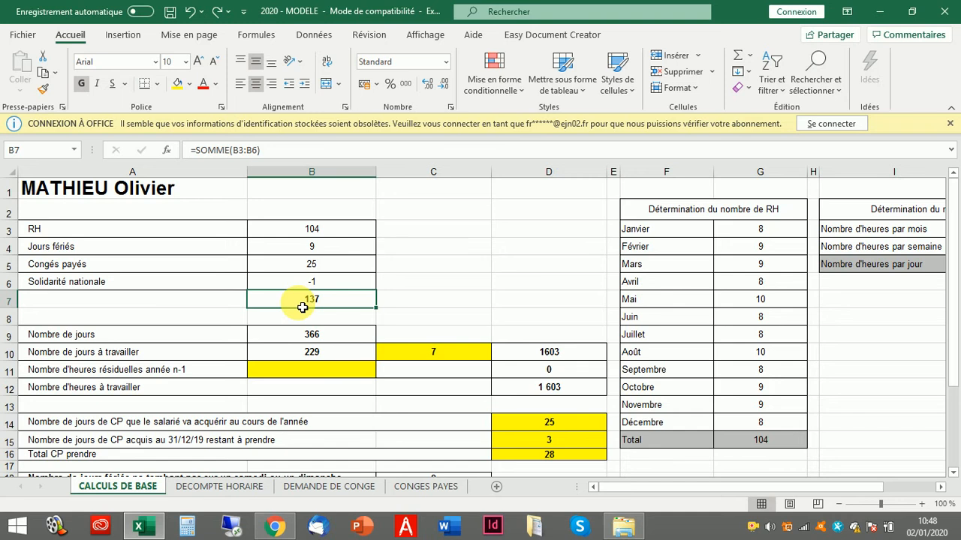
left_click(315, 356)
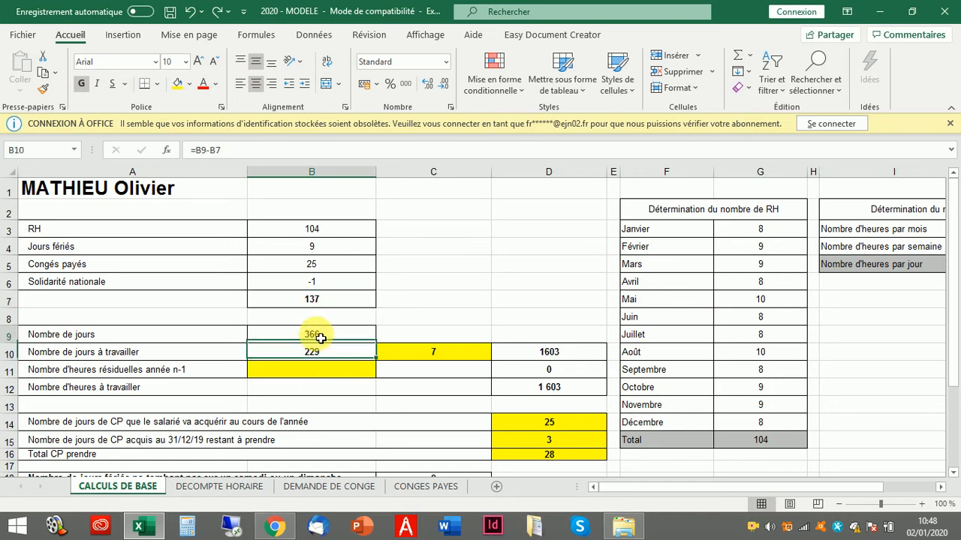
left_click(318, 300)
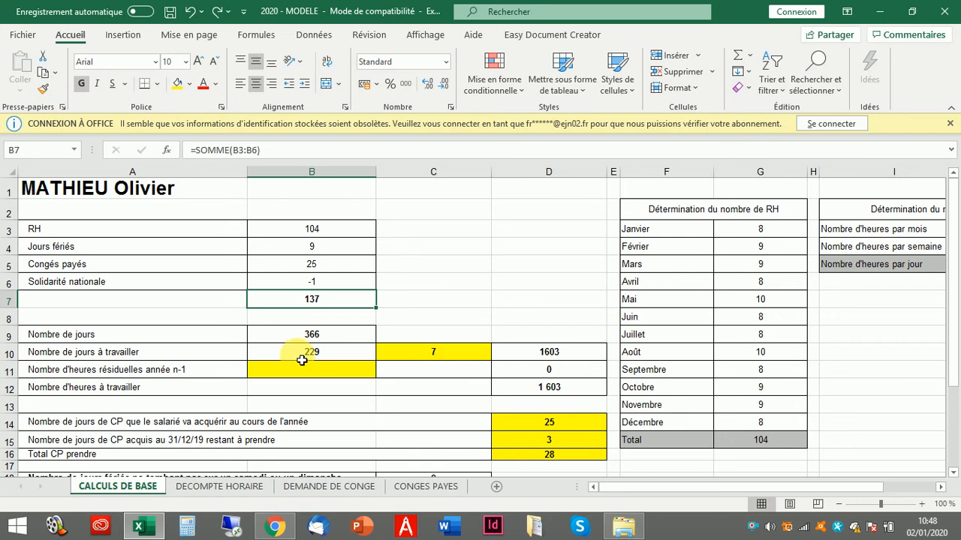
left_click(301, 359)
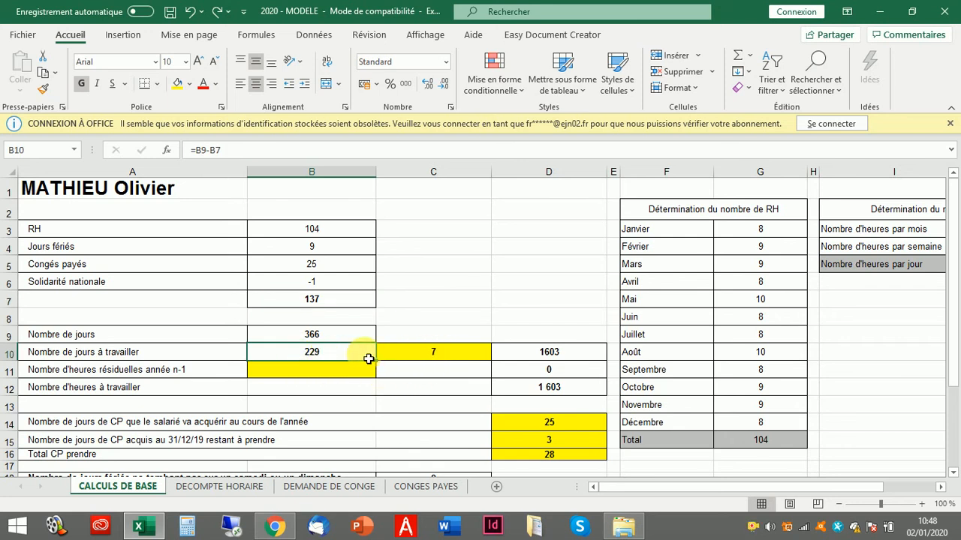
- Inspect the C10 hours-per-day and D10 rounded yearly-hours formulas, then type 5,6 into C10
left_click(424, 358)
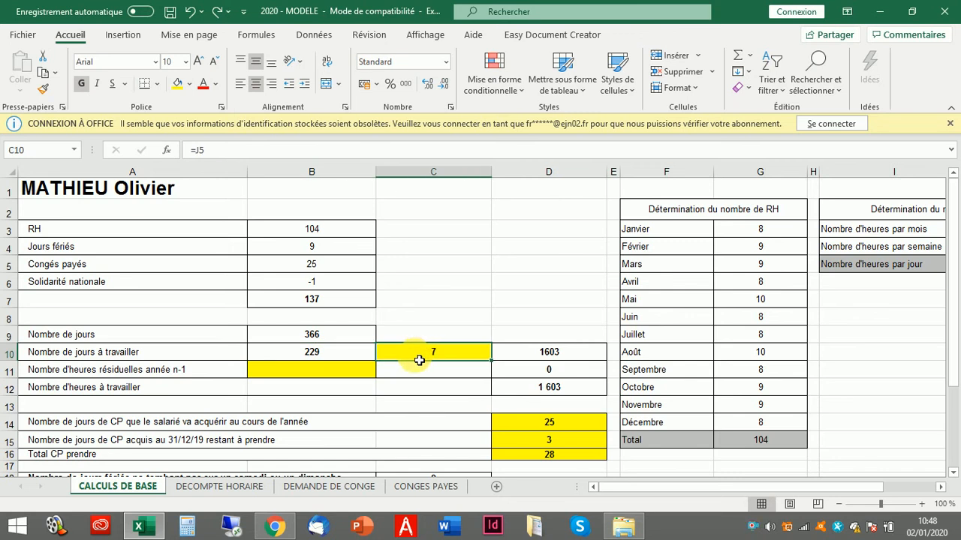
left_click(314, 353)
left_click(449, 358)
left_click(551, 352)
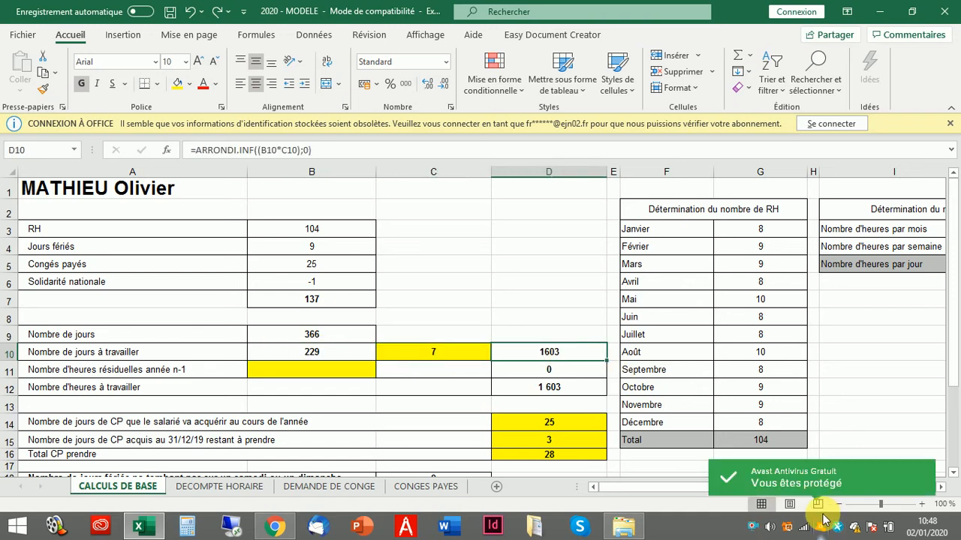
left_click(429, 357)
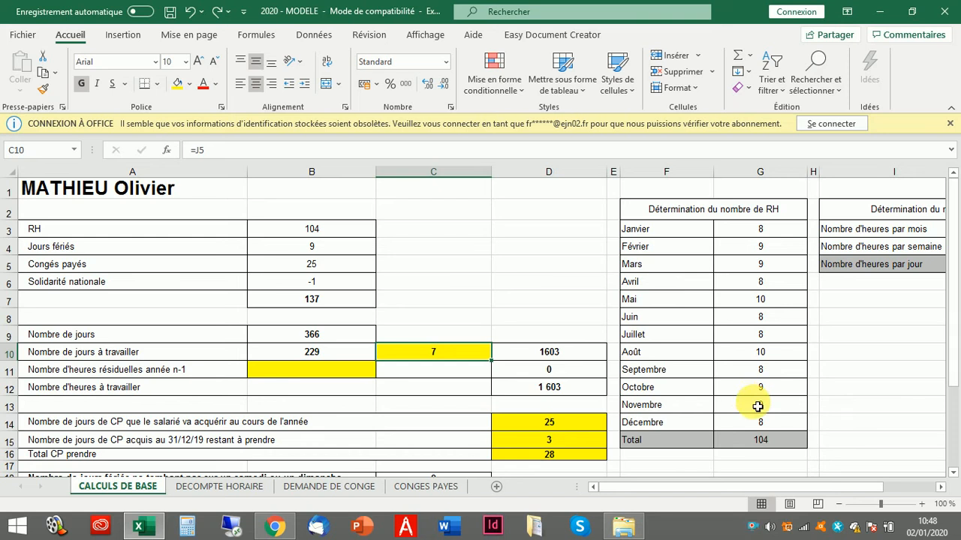
type("5,6")
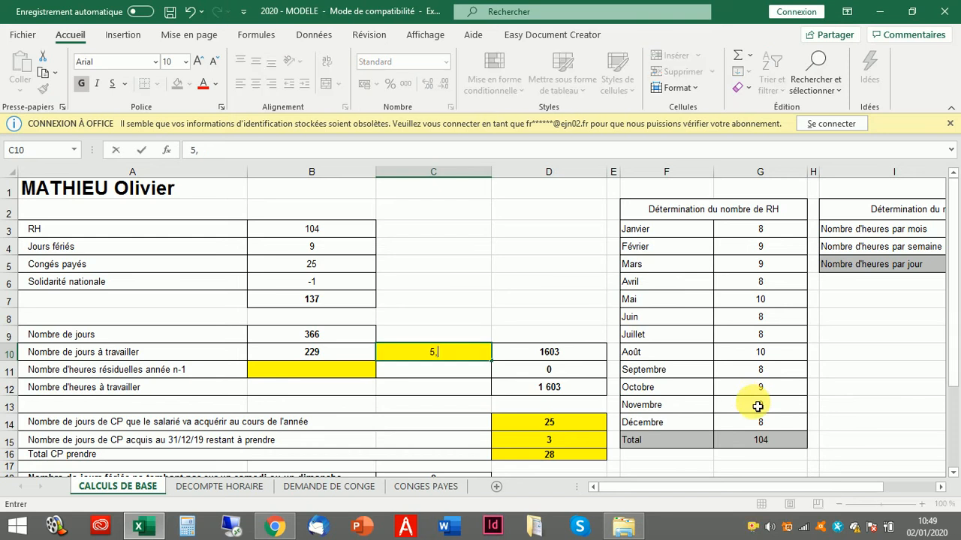
- Try 5,6 hours per day (yearly hours 1282), then restore 7 so yearly hours return to 1603
key("Return")
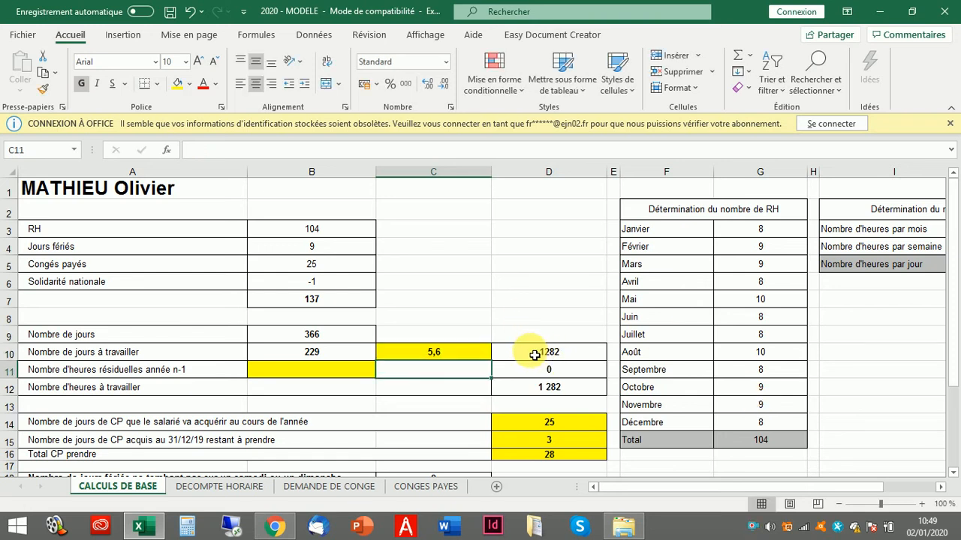
left_click(534, 355)
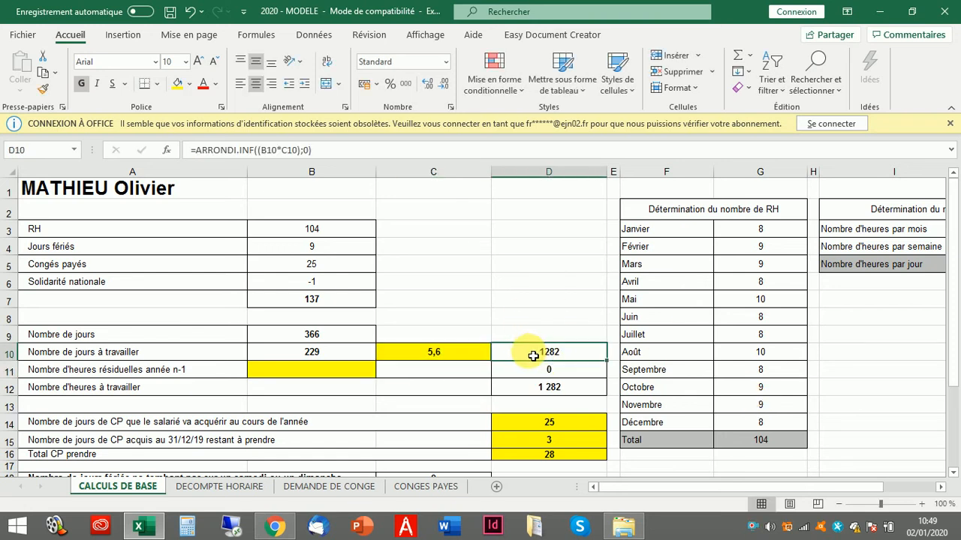
double_click(429, 353)
key("BackSpace")
key("BackSpace")
key("BackSpace")
type("7")
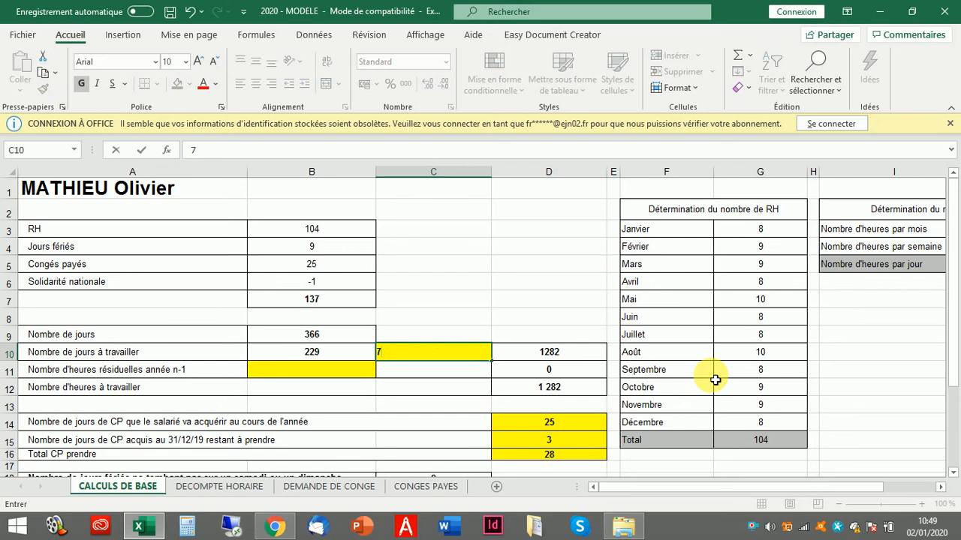
key("Return")
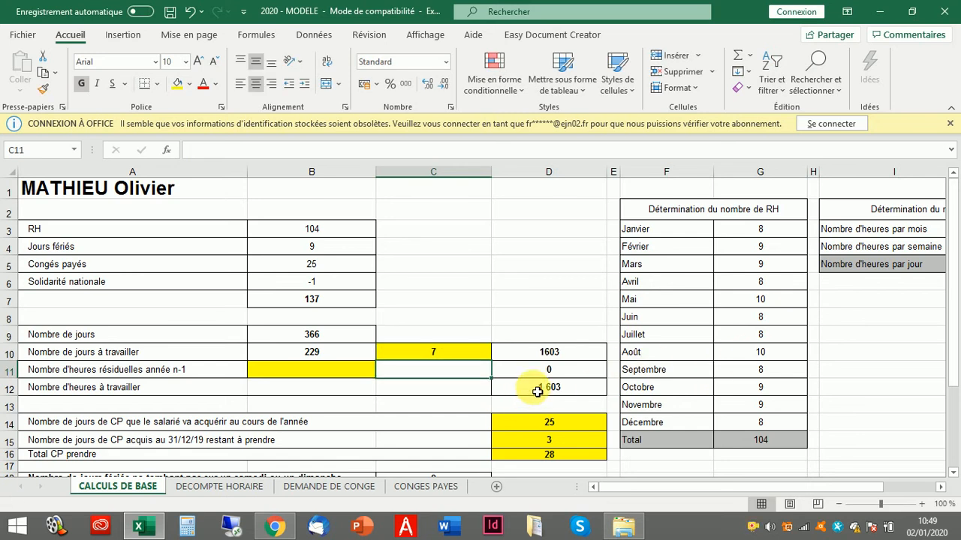
left_click(549, 353)
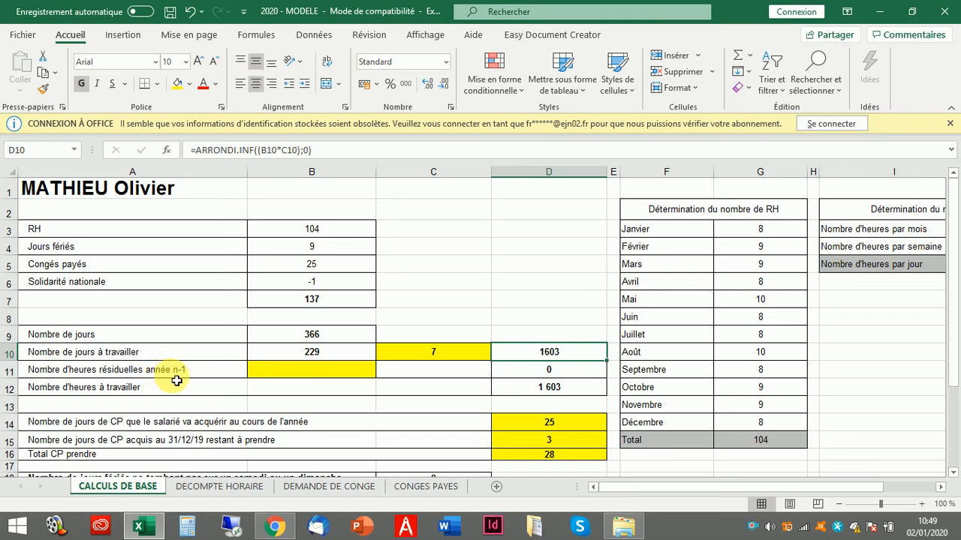
left_click(314, 373)
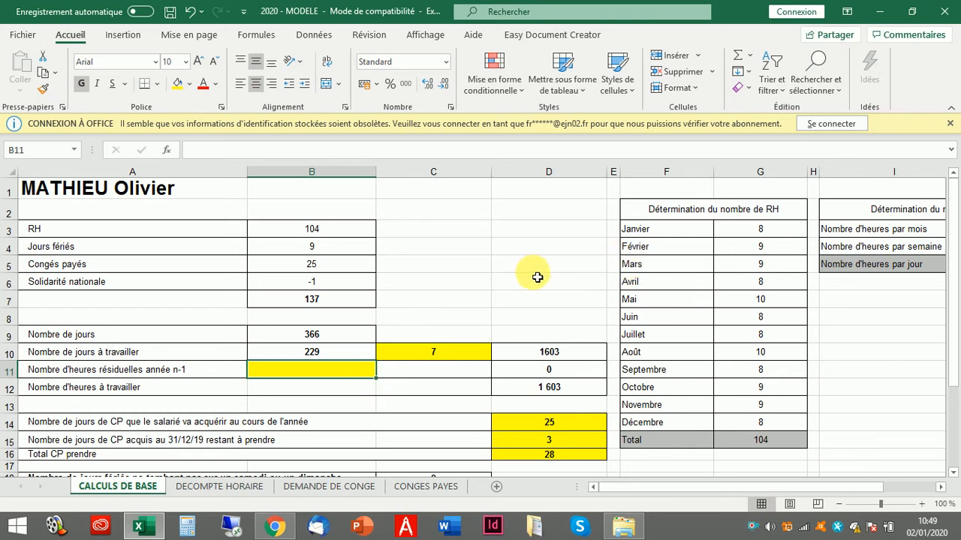
- Enter 200, then -150 residual prior-year hours in B11 and check the D11 and D12 totals
type("200")
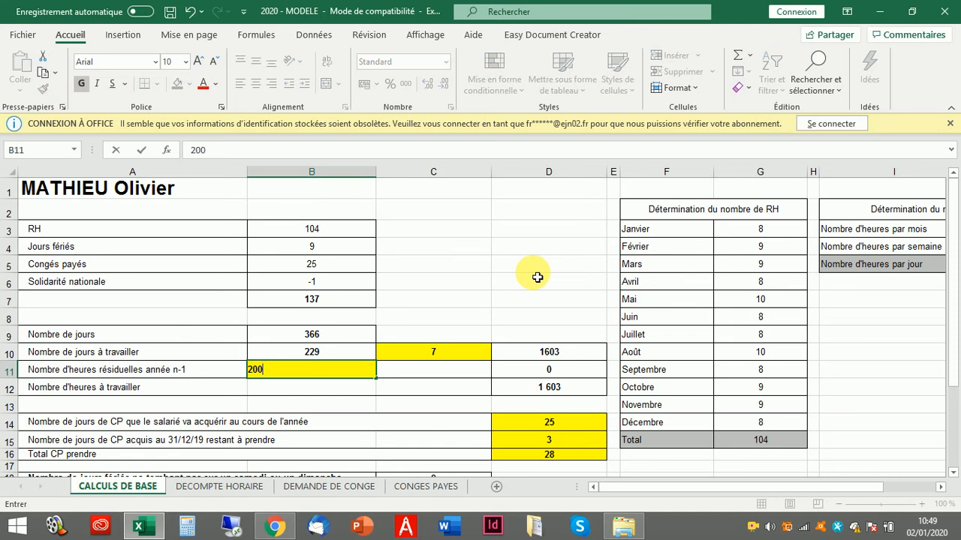
key("Return")
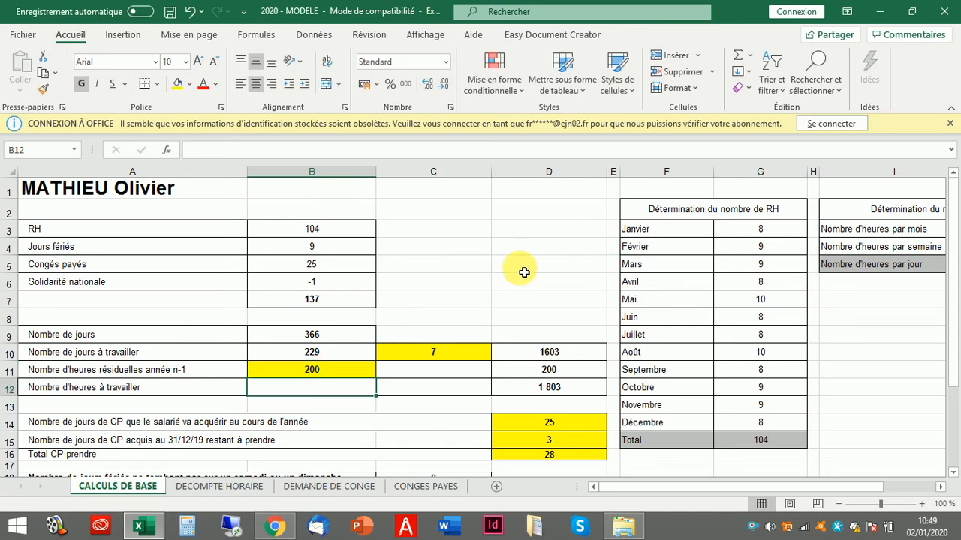
left_click(313, 372)
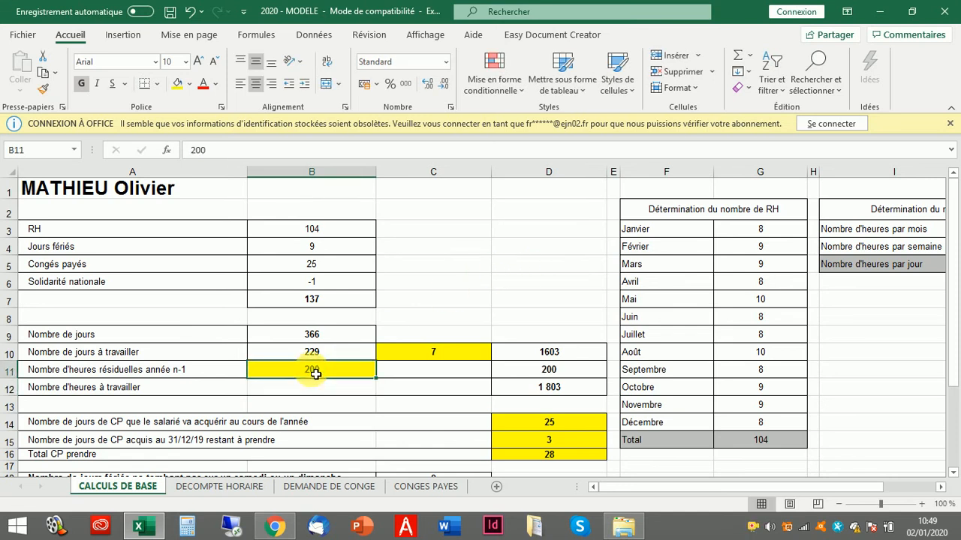
left_click(552, 372)
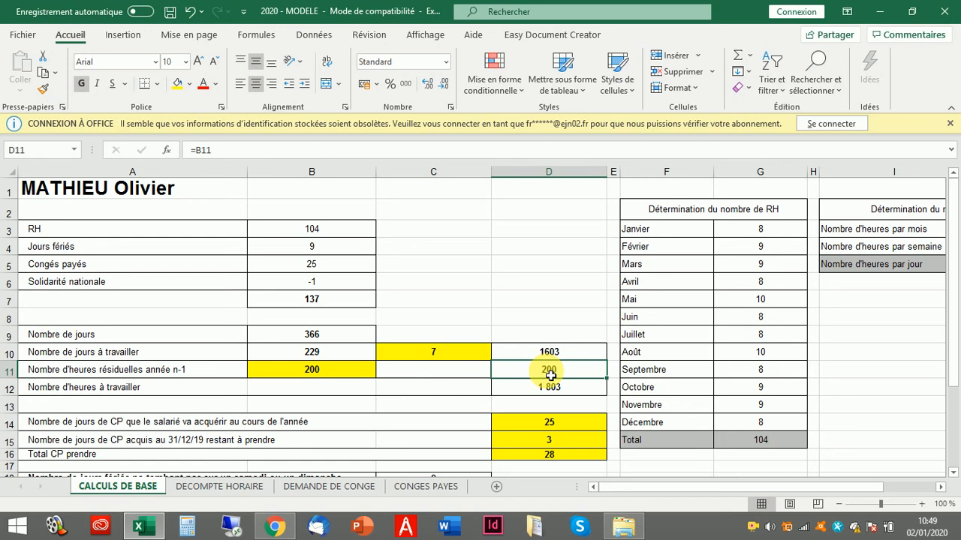
left_click(338, 372)
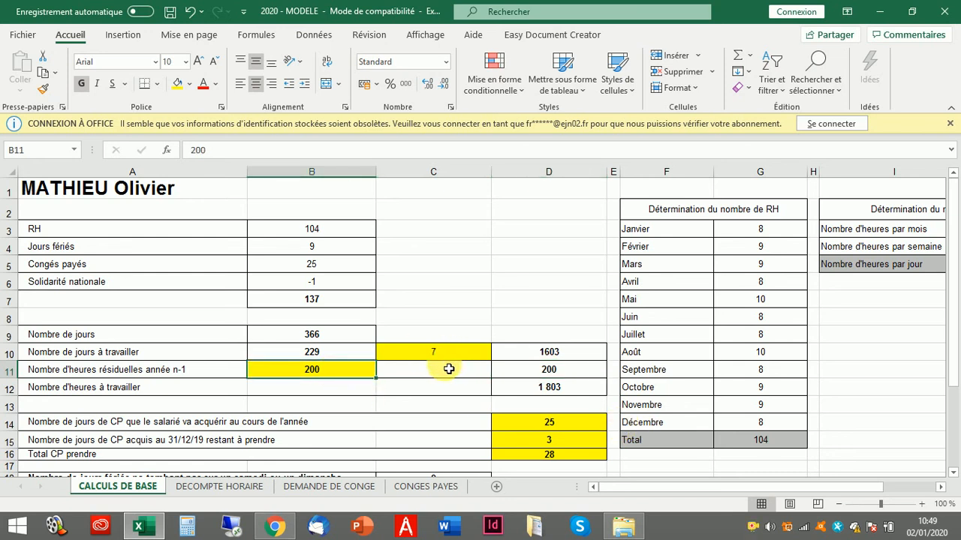
type("-150")
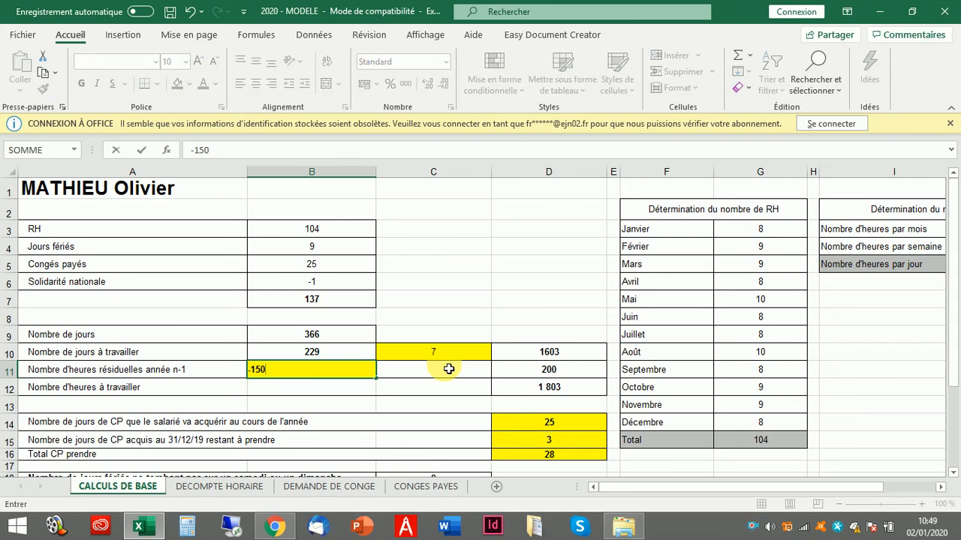
key("Return")
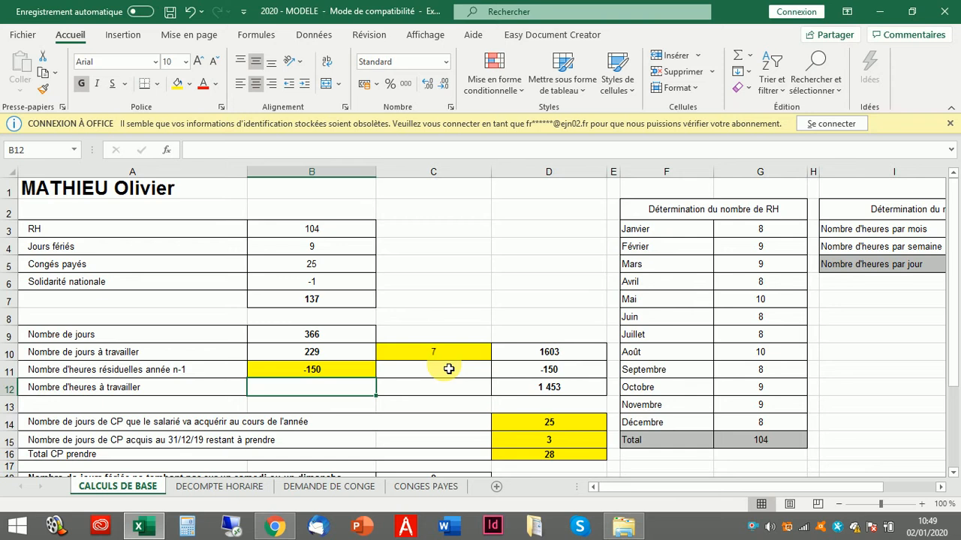
left_click(547, 389)
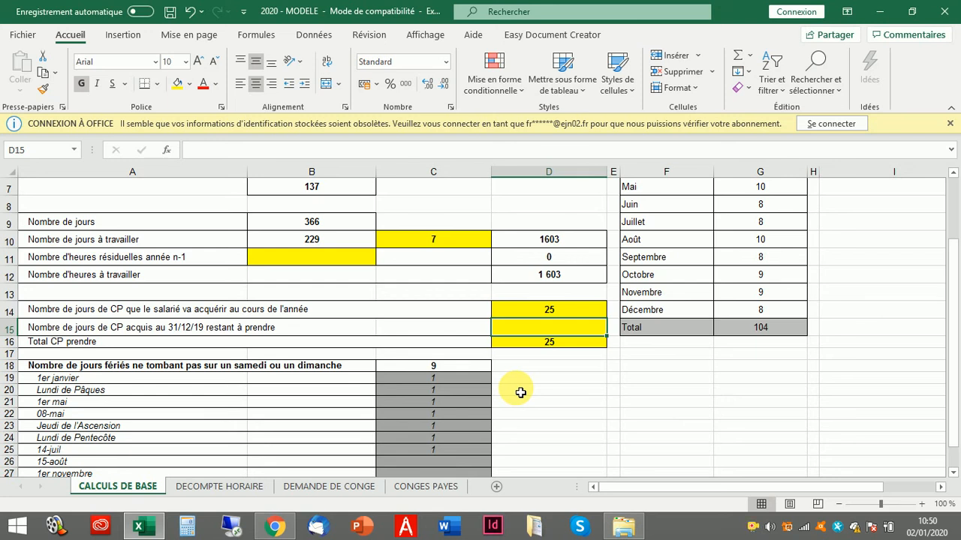
- Check the 25 CP days earned this year, then enter 3 remaining CP days at 31/12/19
left_click(159, 311)
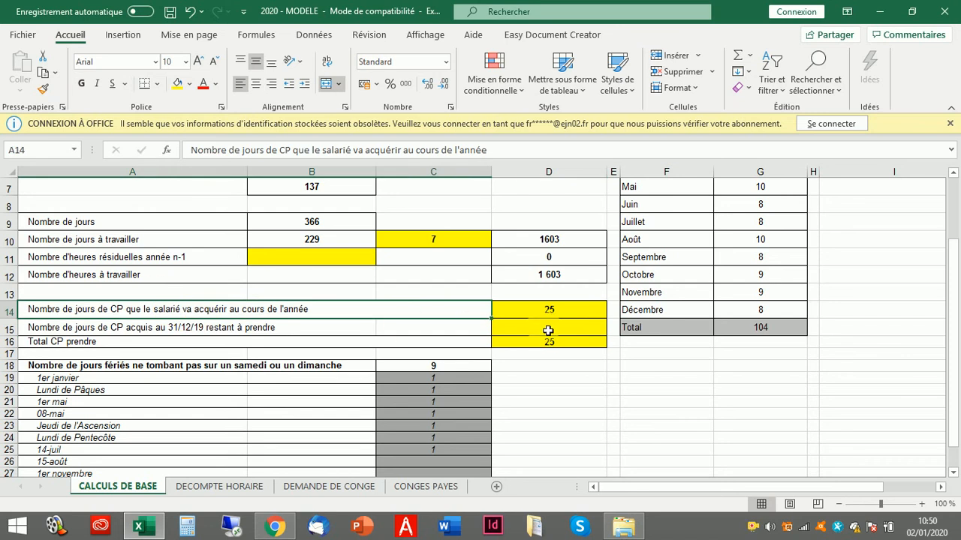
left_click(557, 309)
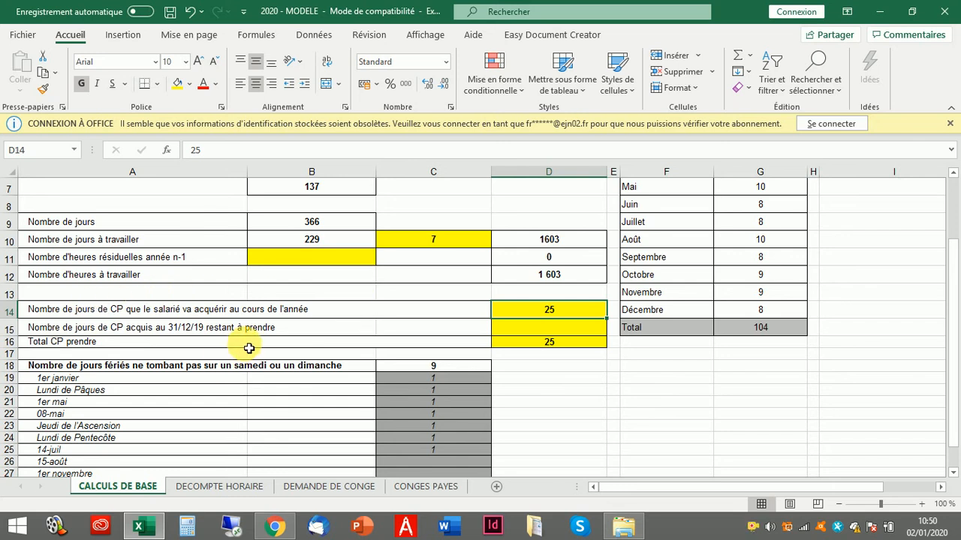
left_click(125, 327)
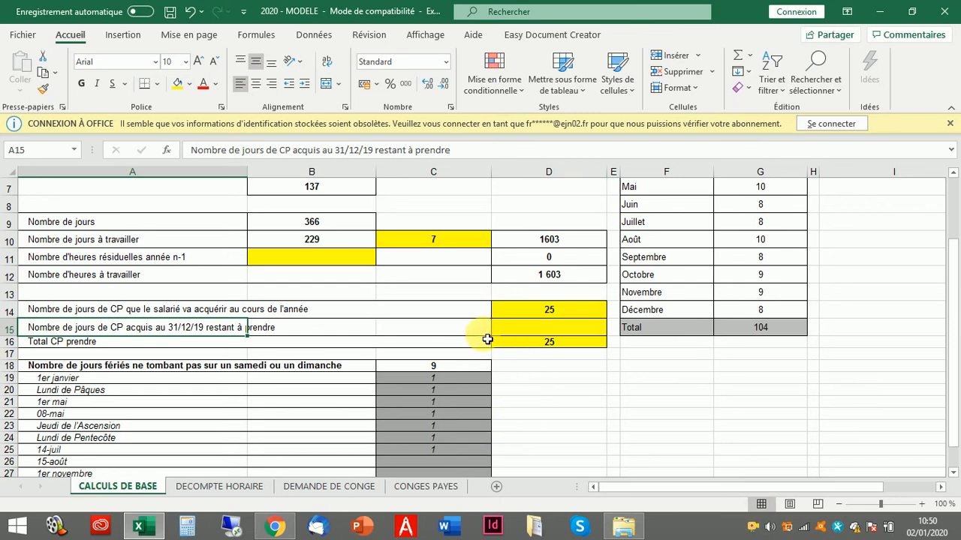
left_click(539, 334)
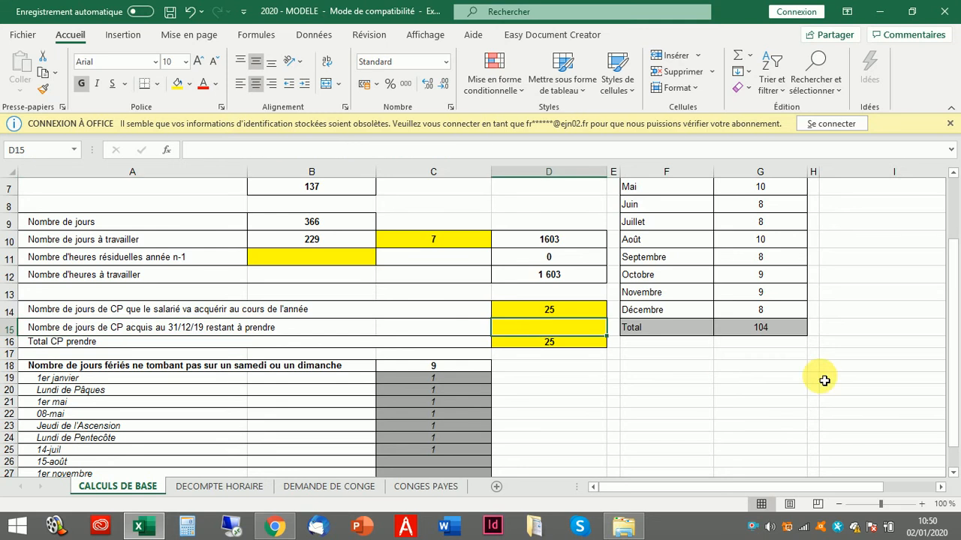
type("3")
key("Return")
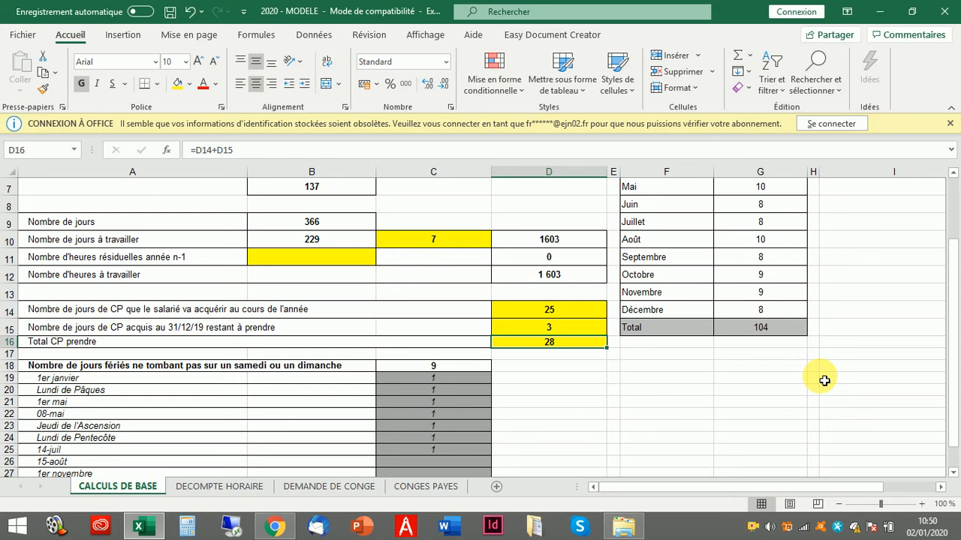
scroll(824, 381, "up", 2)
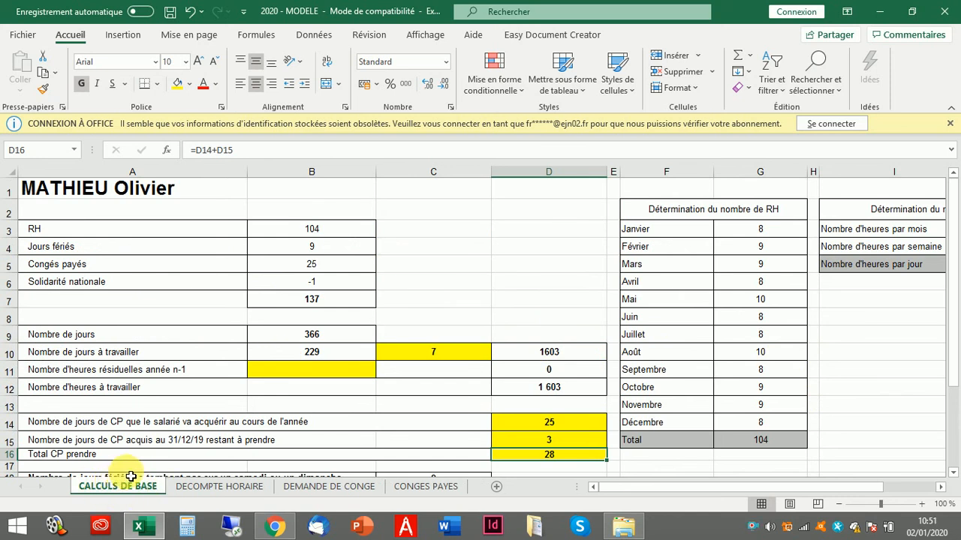
- Switch to DECOMPTE HORAIRE and scroll the 2020 daily calendar down to December and back
left_click(222, 488)
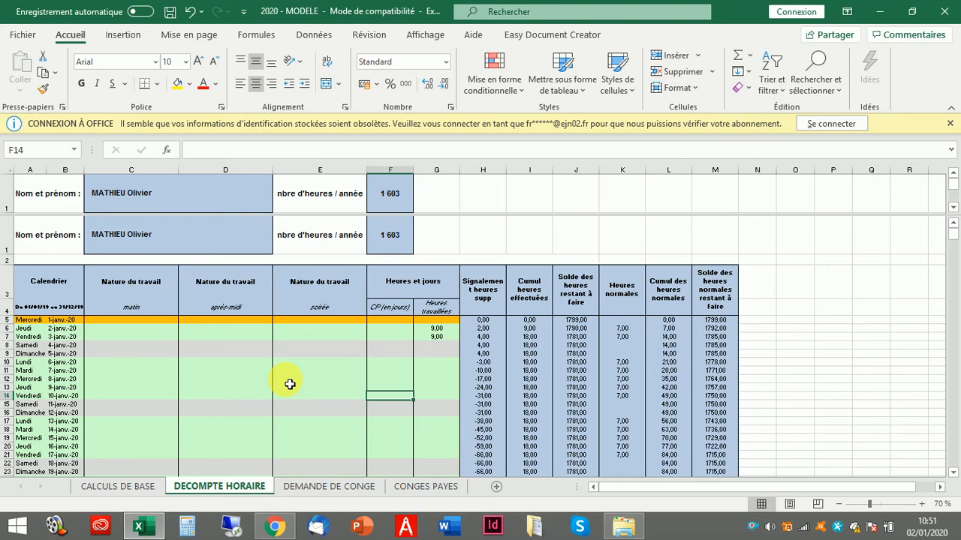
left_click(132, 321)
scroll(197, 358, "down", 7)
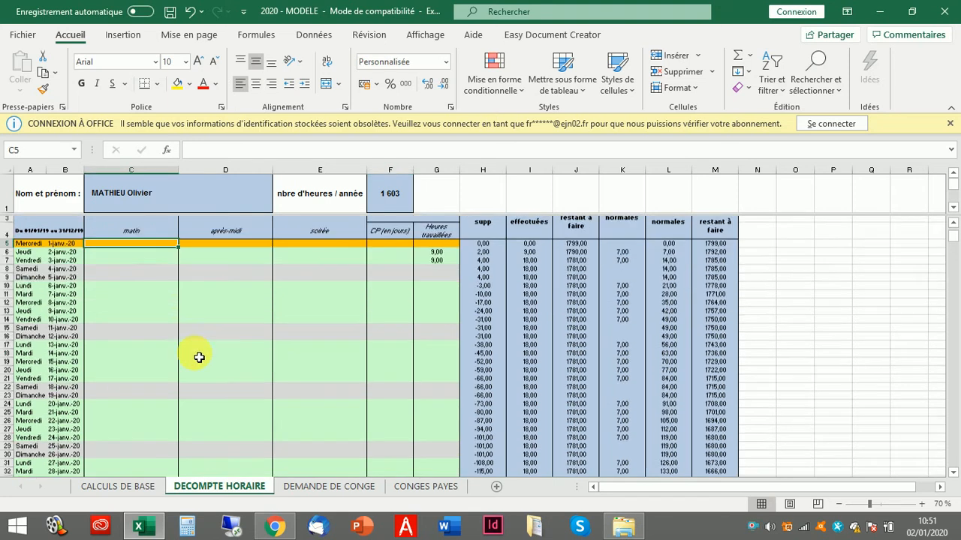
scroll(199, 358, "down", 20)
scroll(199, 359, "down", 20)
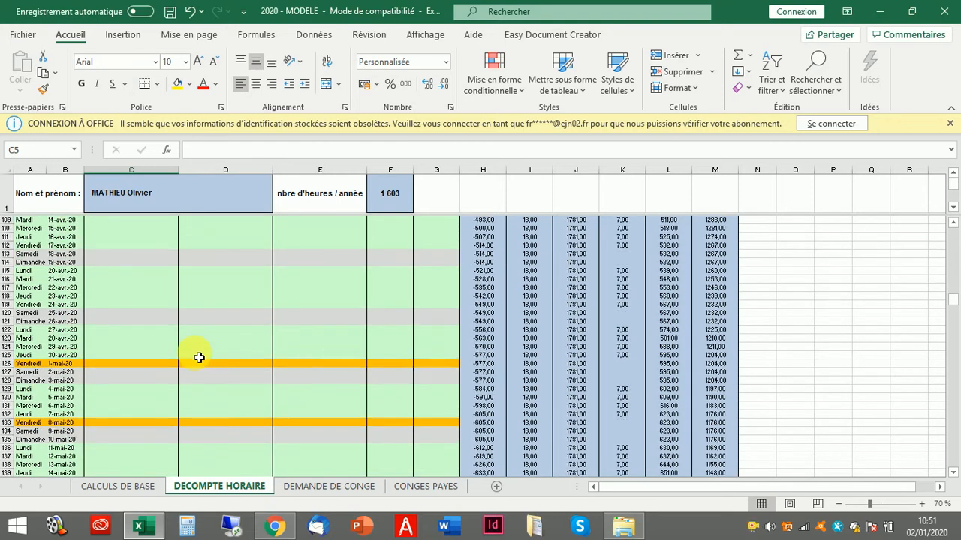
scroll(199, 358, "down", 20)
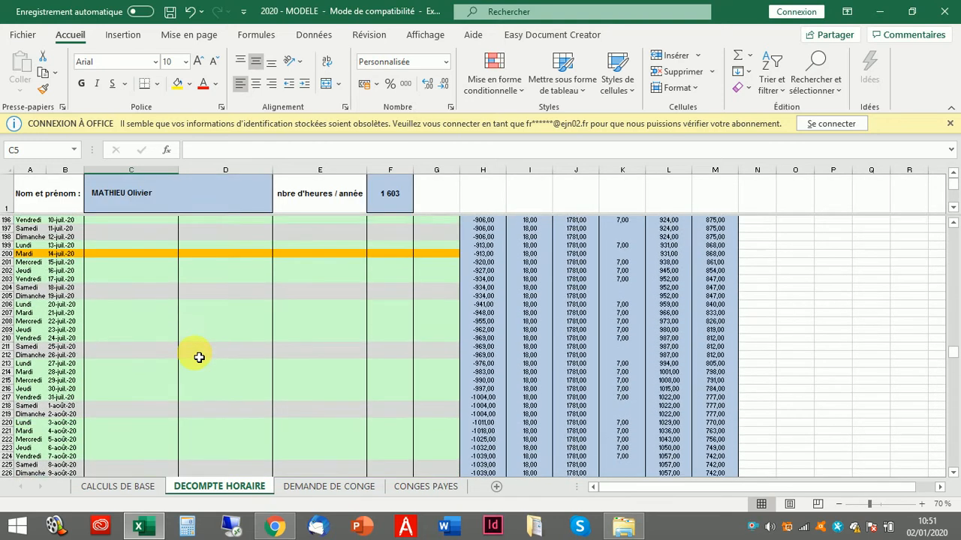
scroll(199, 358, "down", 16)
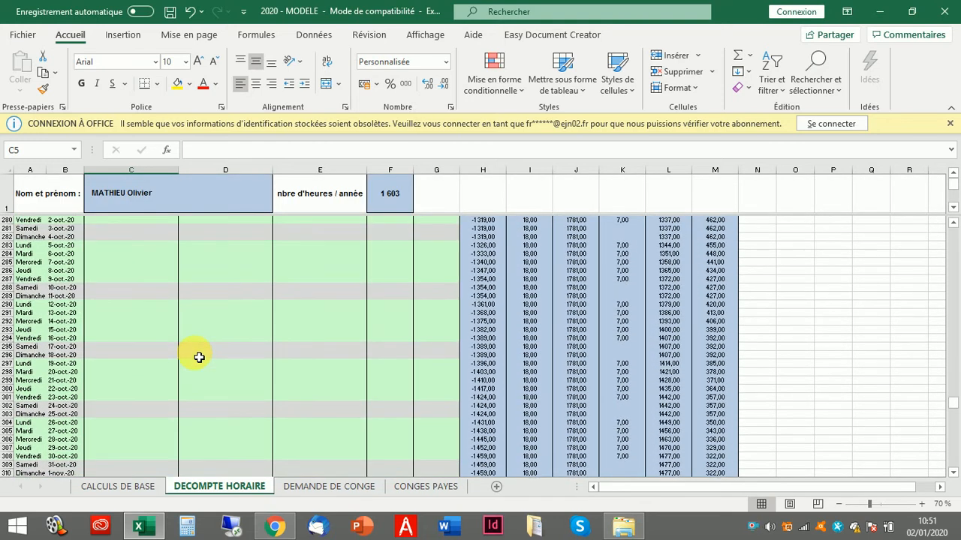
scroll(199, 358, "down", 10)
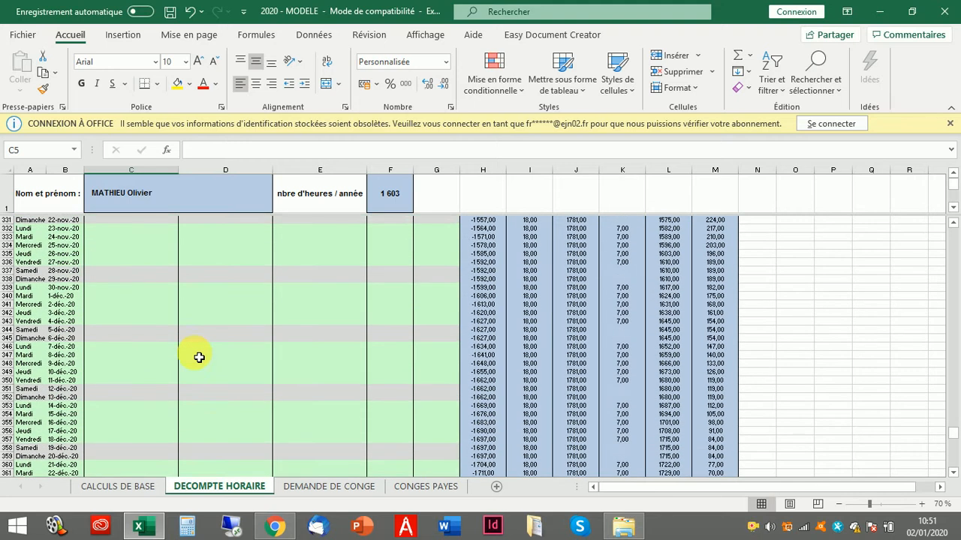
scroll(222, 403, "up", 20)
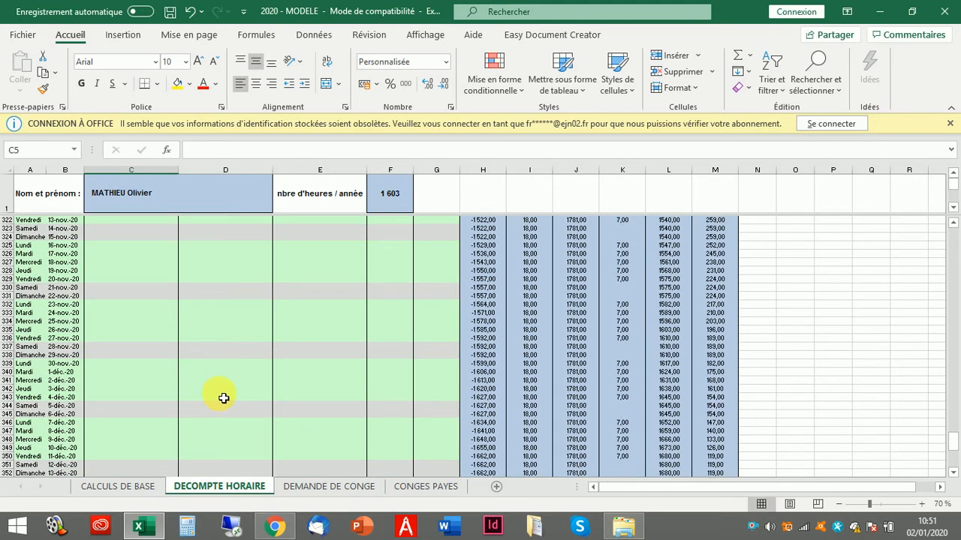
scroll(231, 389, "up", 20)
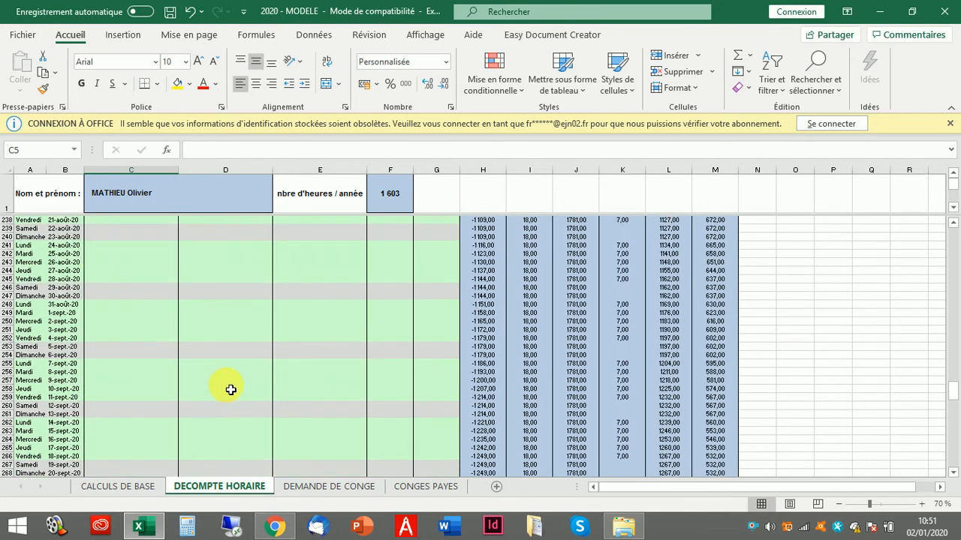
scroll(233, 388, "up", 20)
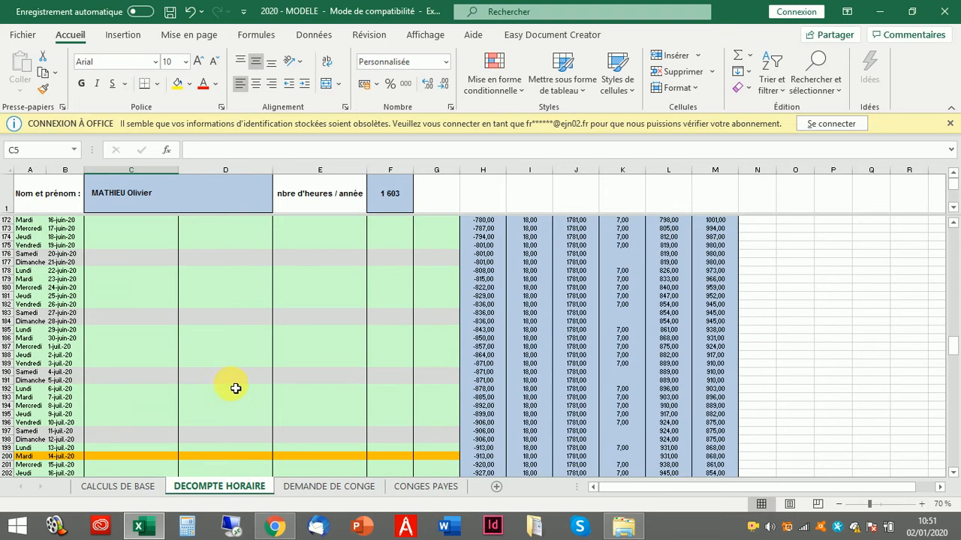
scroll(235, 388, "up", 20)
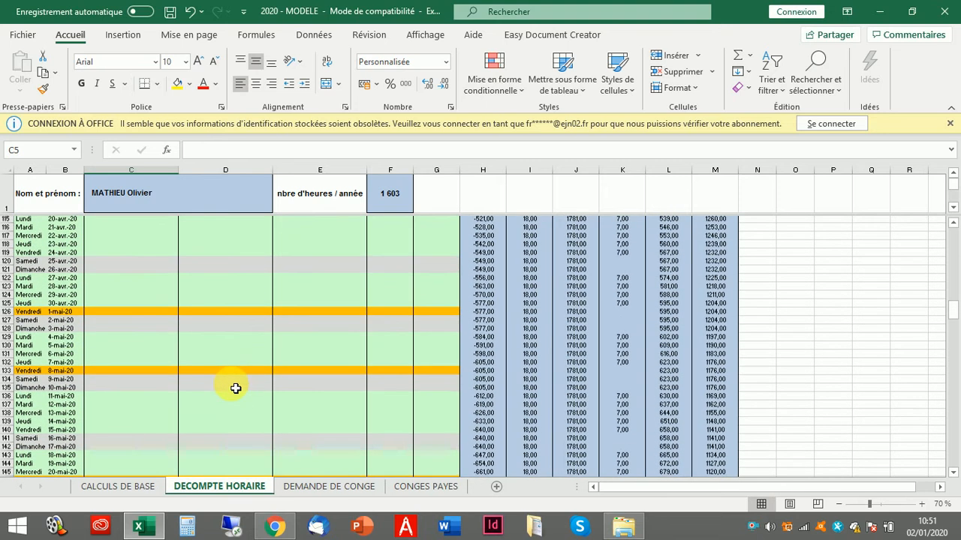
scroll(240, 383, "up", 15)
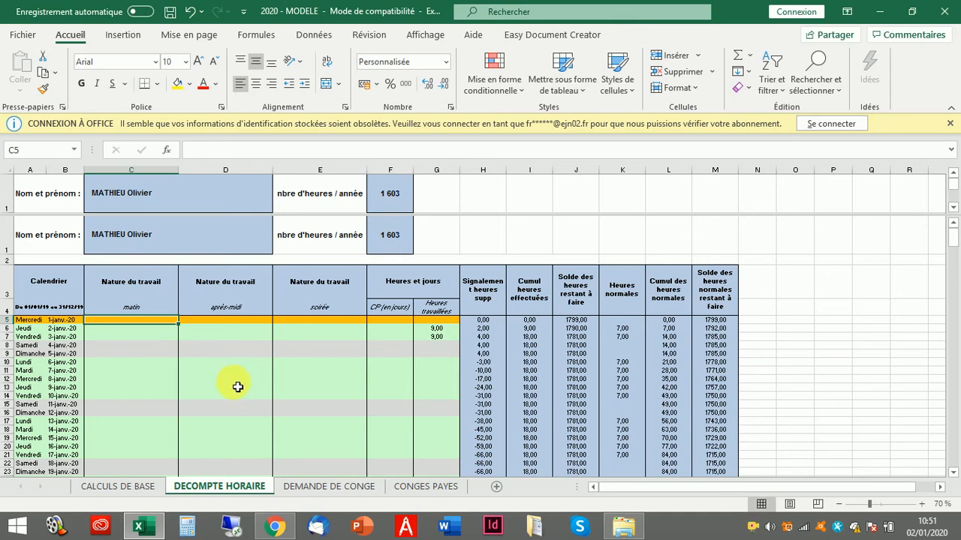
- Log Bureau for the 2 January morning and afternoon with 7 hours worked
left_click(131, 337)
mouse_move(944, 531)
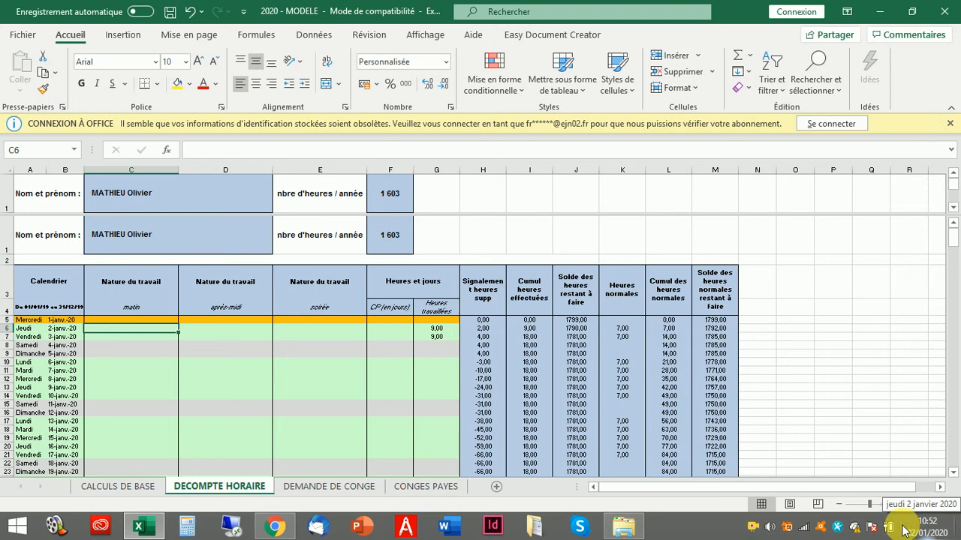
type("Bu")
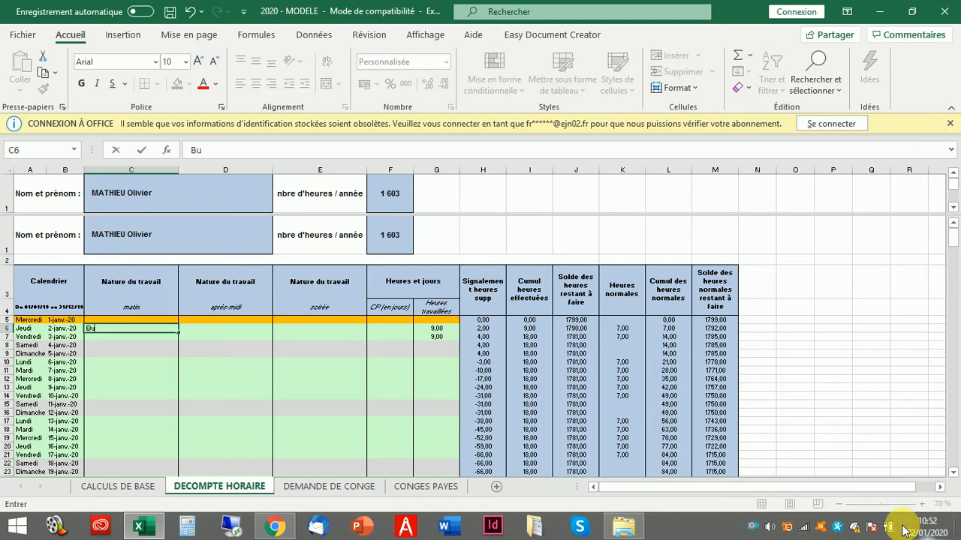
type("reau")
key("Tab")
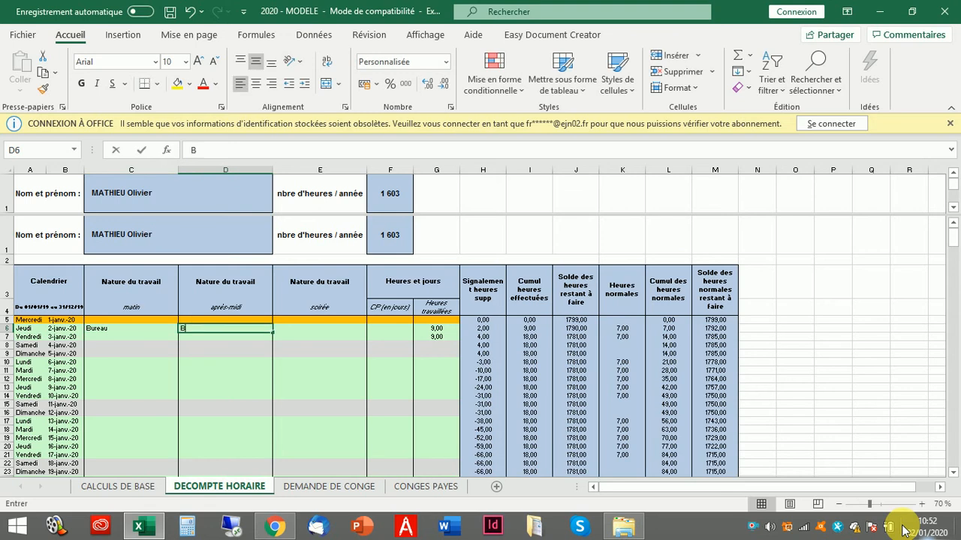
type("Bure")
key("Return")
key("Up")
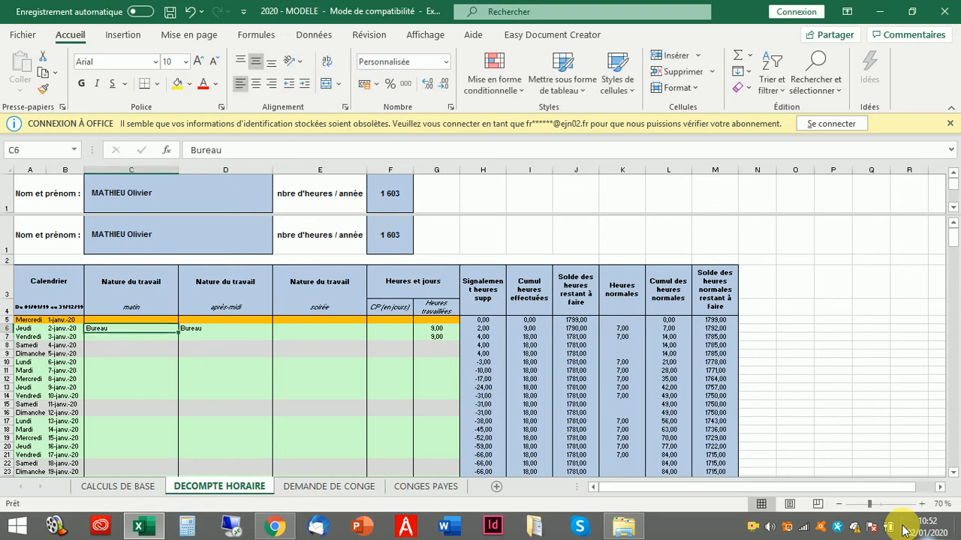
key("Right")
key("Right")
key("Left")
key("Left")
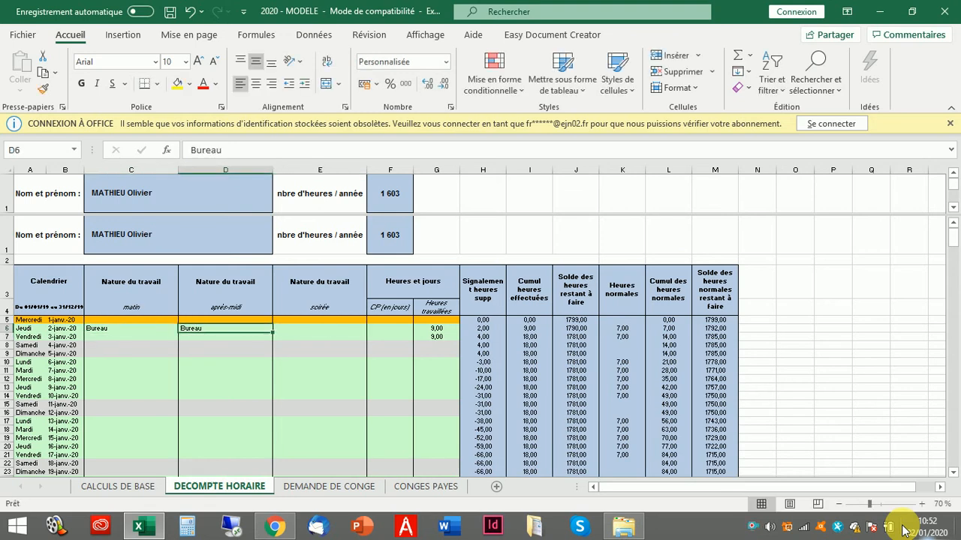
key("Right")
key("Right")
key("Right")
key("Right")
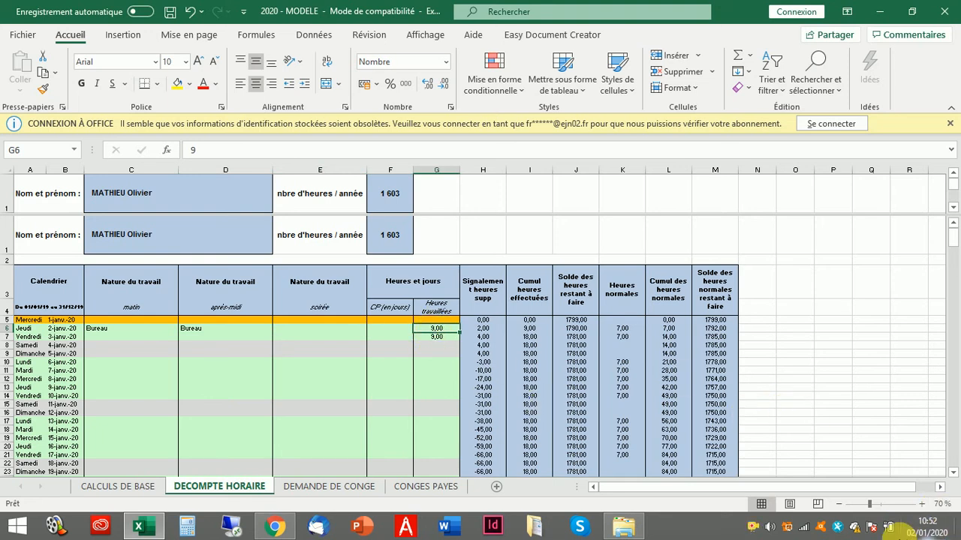
type("7")
key("Return")
- Clear 3 January's 9 hours and record it as Congé with 1 CP day
key("Delete")
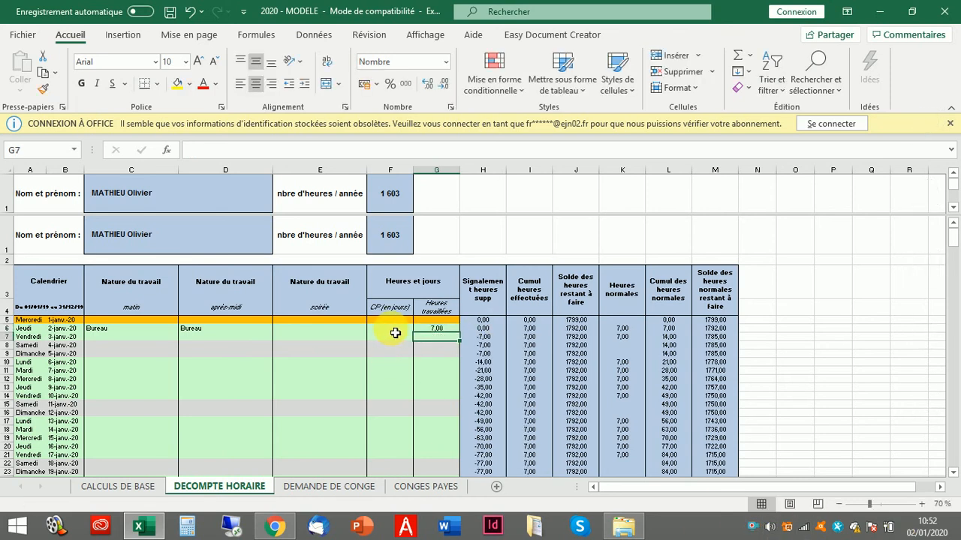
left_click(116, 340)
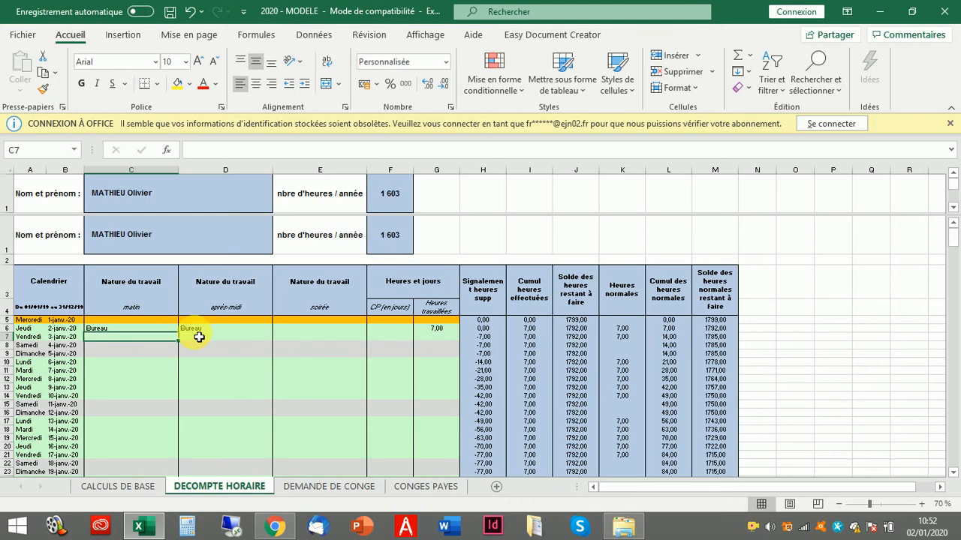
type("Congés")
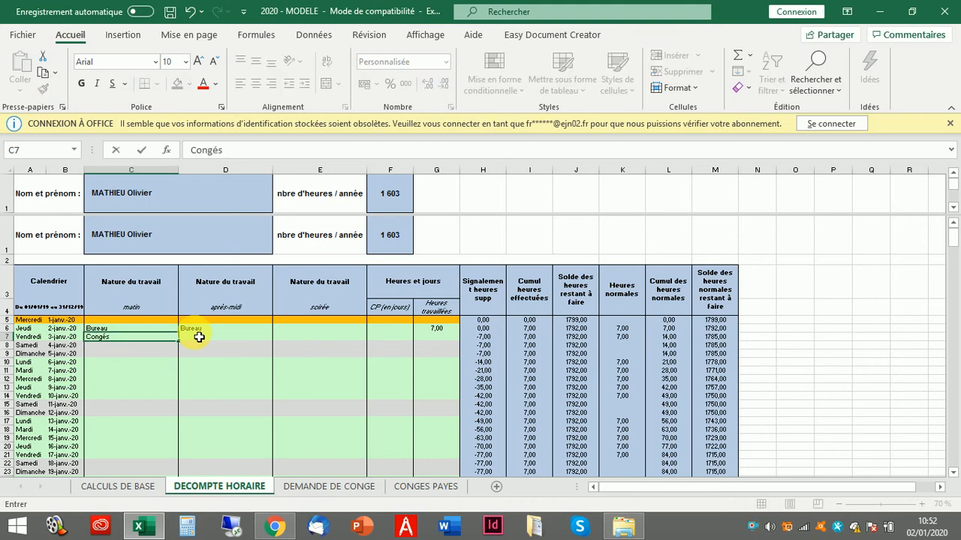
key("Tab")
key("Tab")
key("Tab")
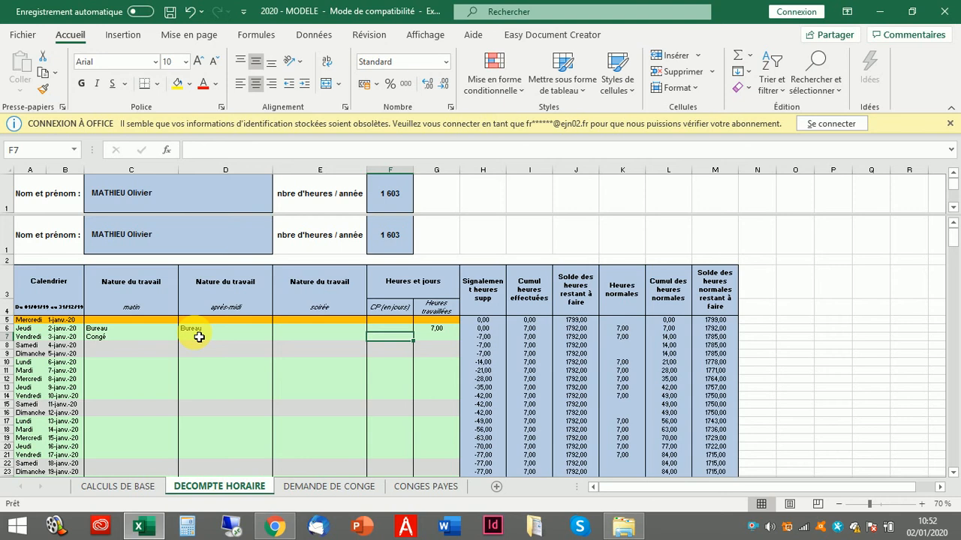
type("1")
key("Return")
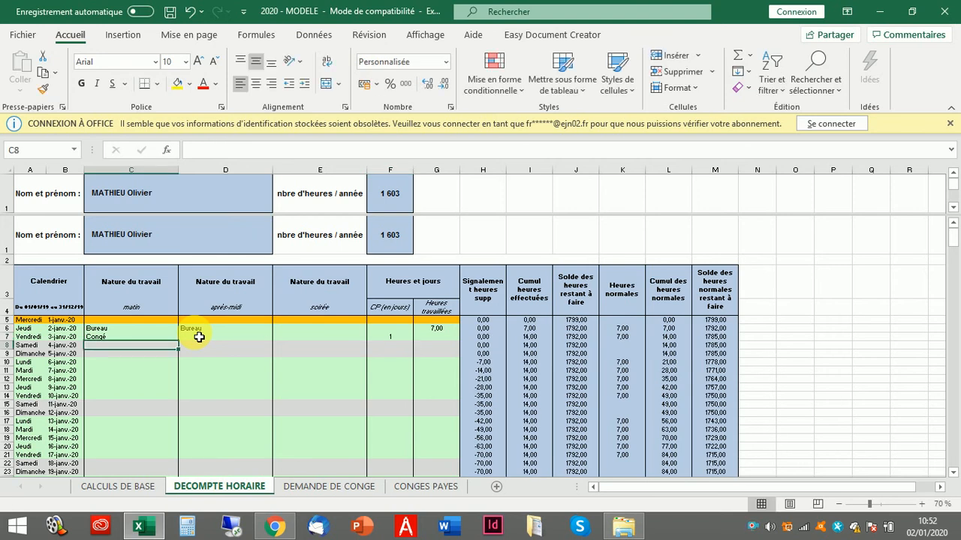
- Enter Cuisine for Saturday and Sunday mornings with 9 and 8 hours worked
type("Cusi")
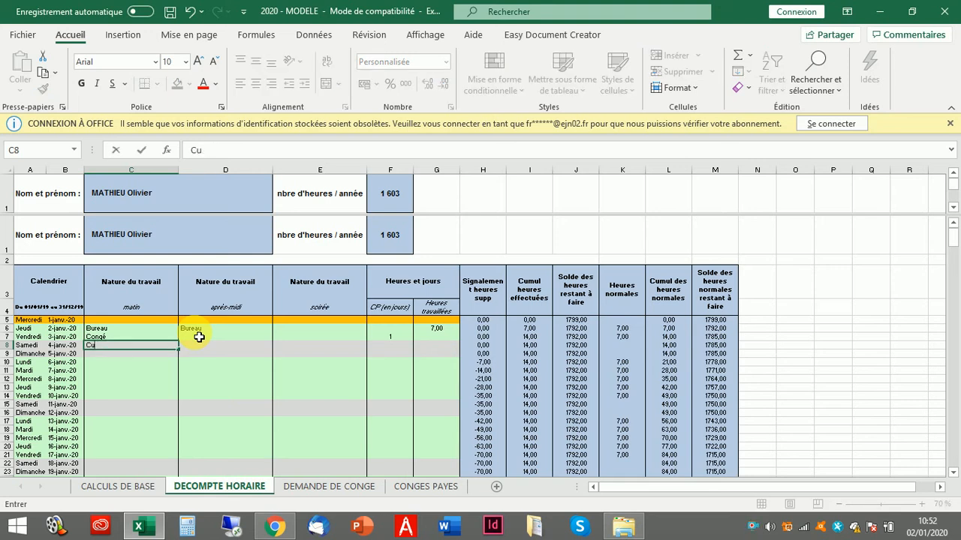
key("Return")
type("C")
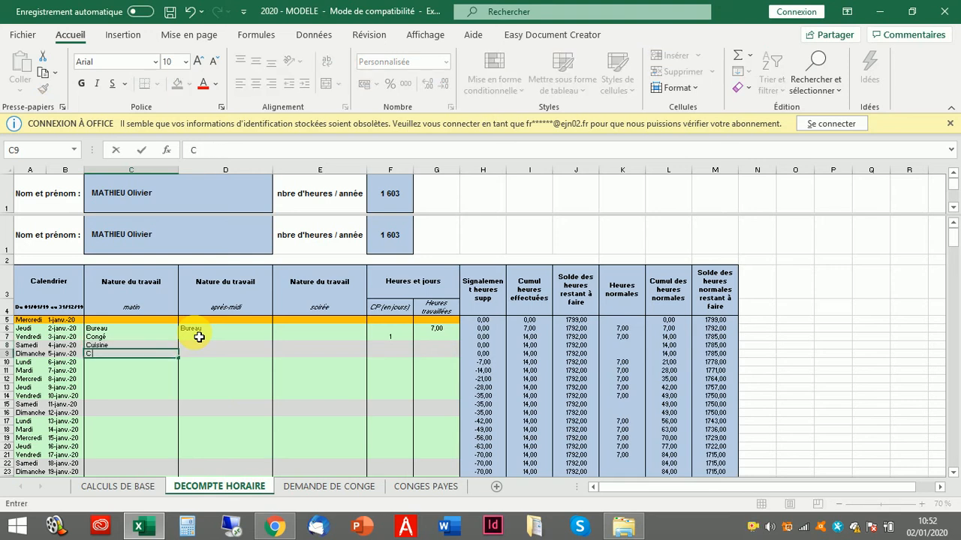
type("uisine")
key("Tab")
key("Tab")
key("Tab")
key("Tab")
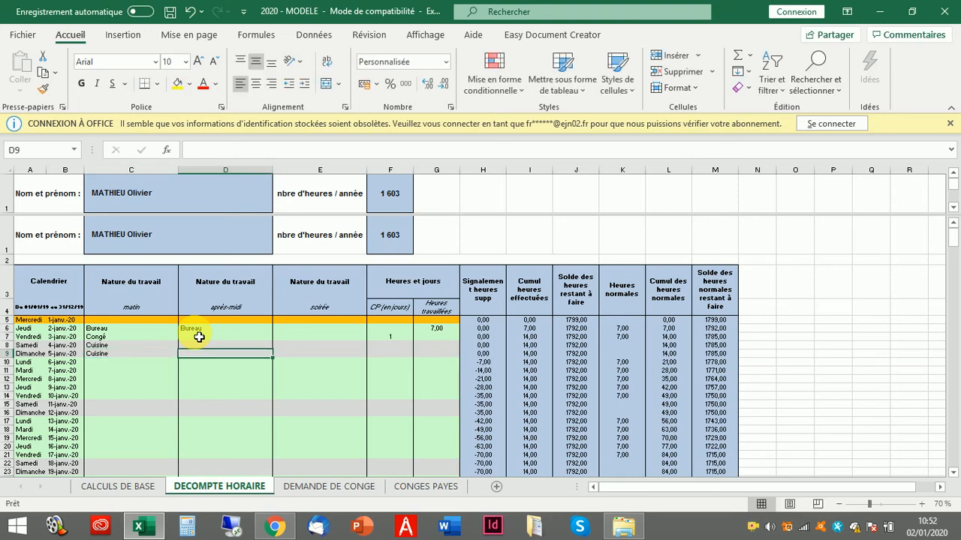
key("Up")
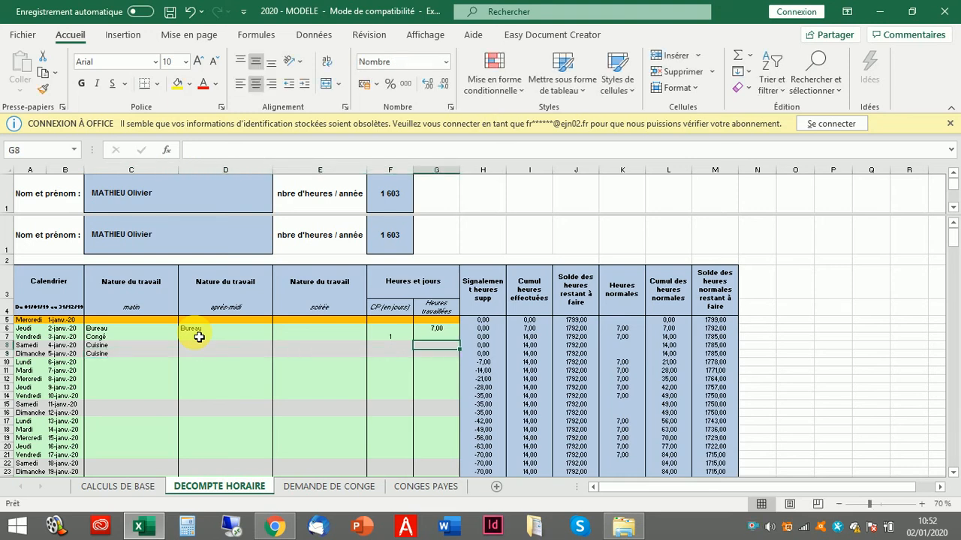
type("9")
key("Return")
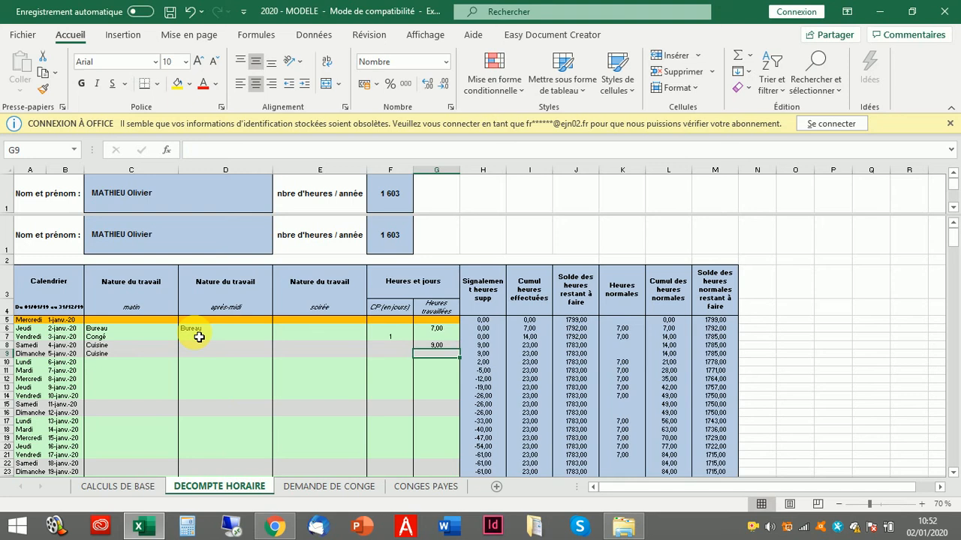
type("8")
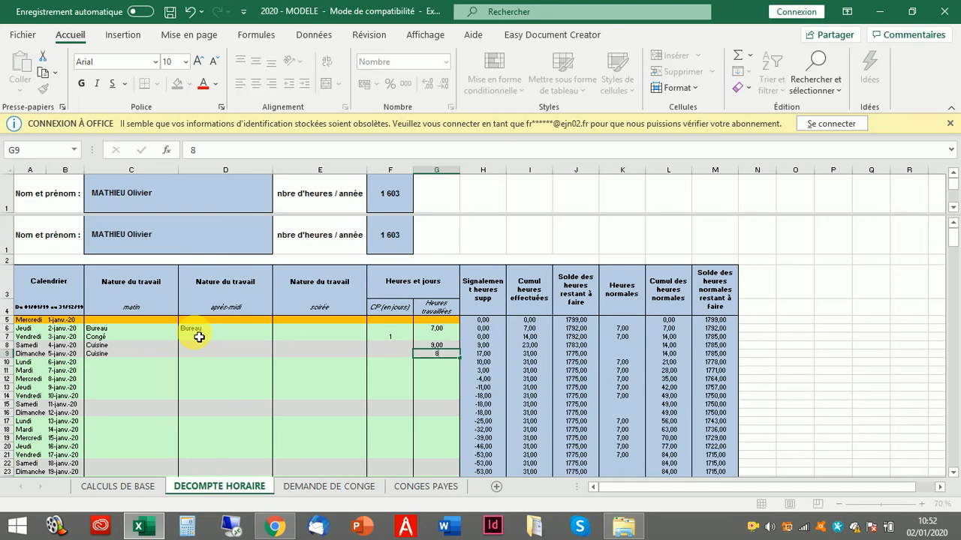
key("Return")
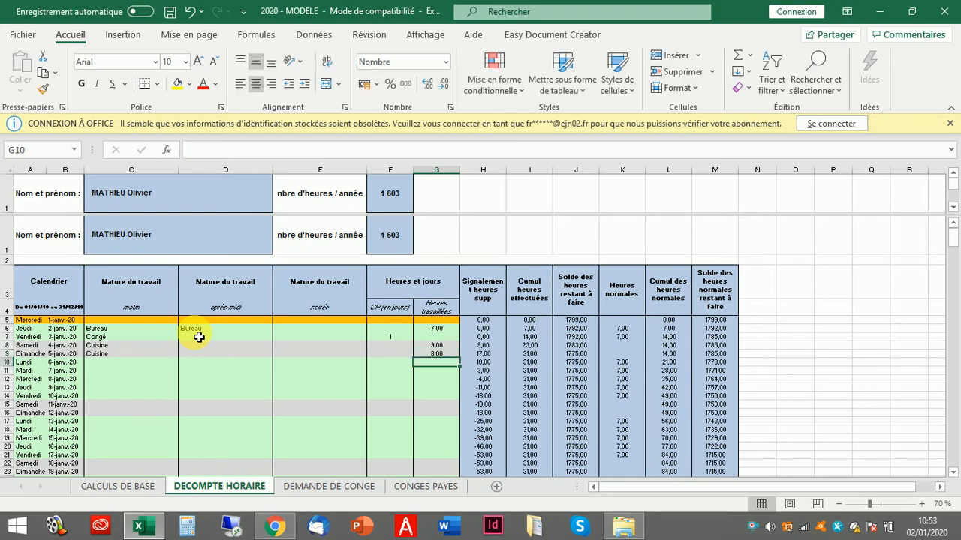
key("Left")
key("Left")
key("Left")
key("Right")
key("Up")
key("Up")
key("Right")
key("Right")
key("Right")
key("Left")
key("Left")
key("Left")
key("Left")
key("Left")
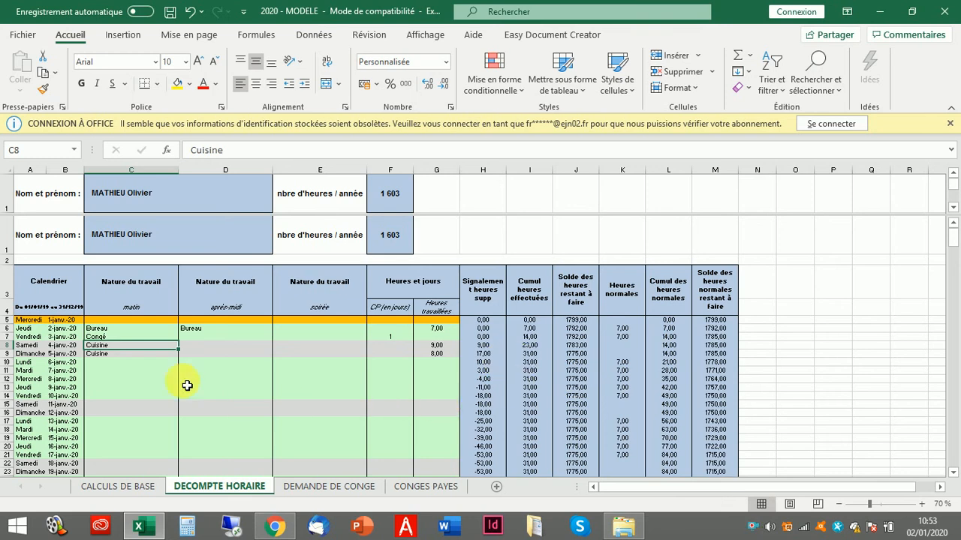
left_click(97, 364)
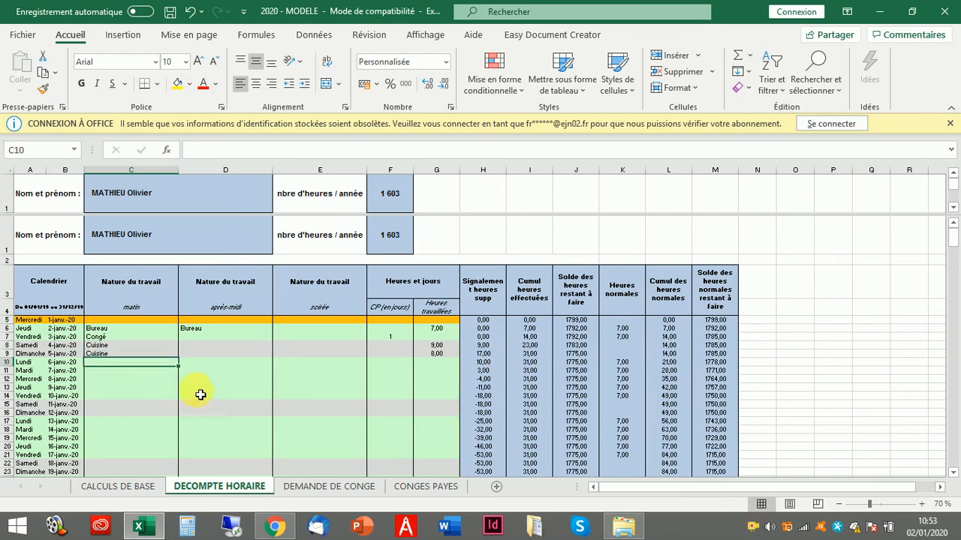
left_click(486, 354)
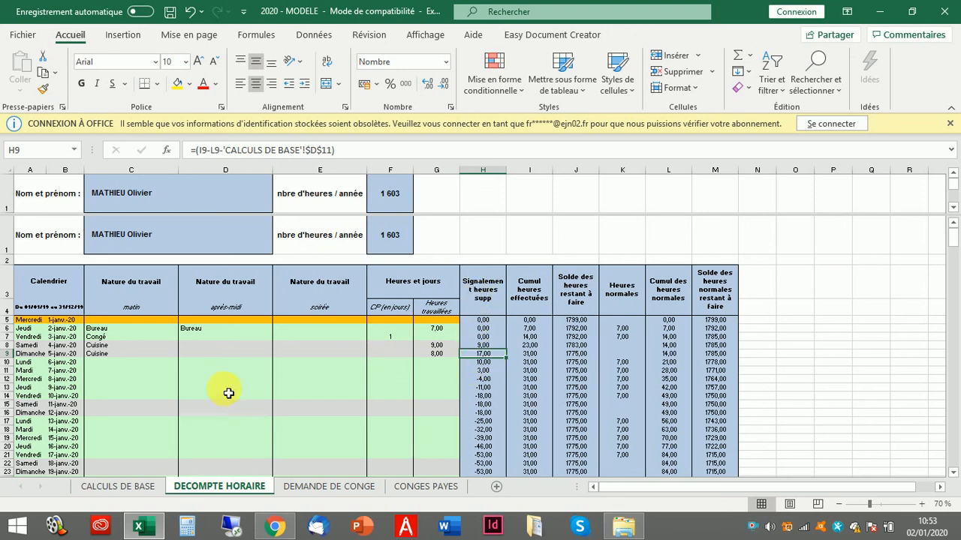
left_click(160, 363)
left_click(483, 355)
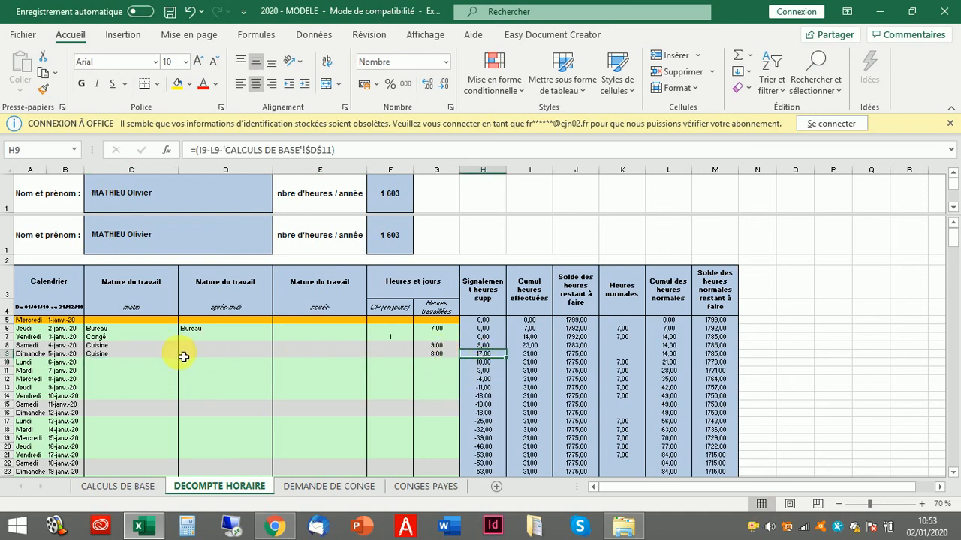
left_click(129, 364)
left_click(126, 372)
left_click(147, 380)
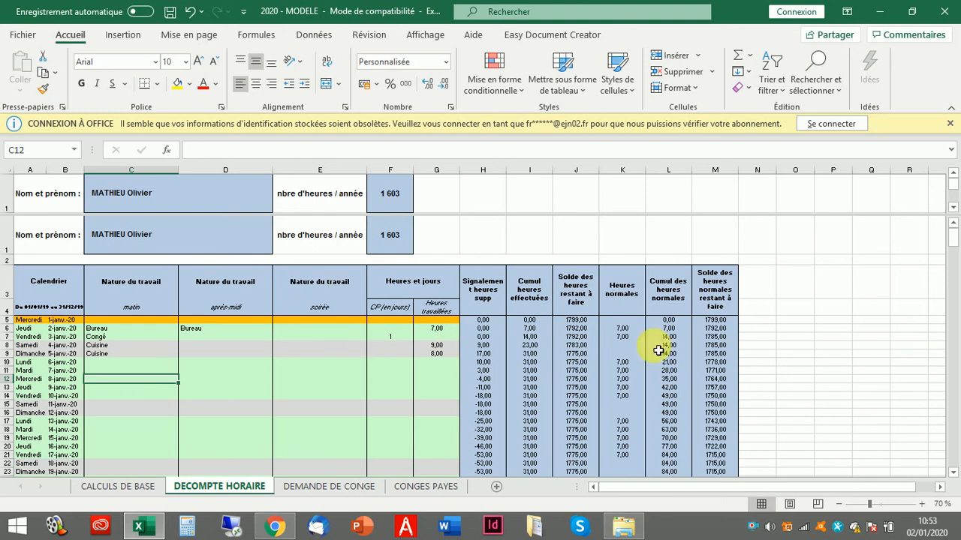
scroll(237, 373, "down", 16)
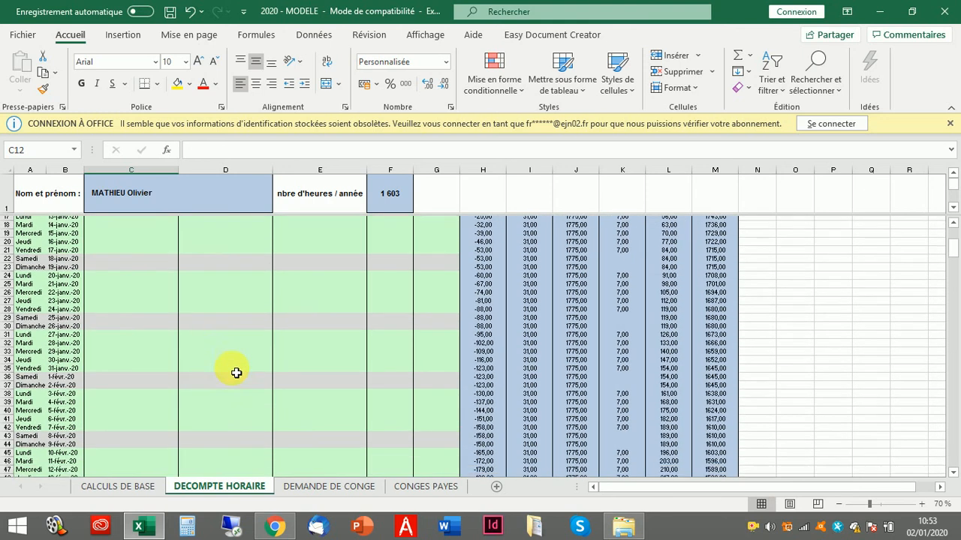
scroll(235, 371, "down", 20)
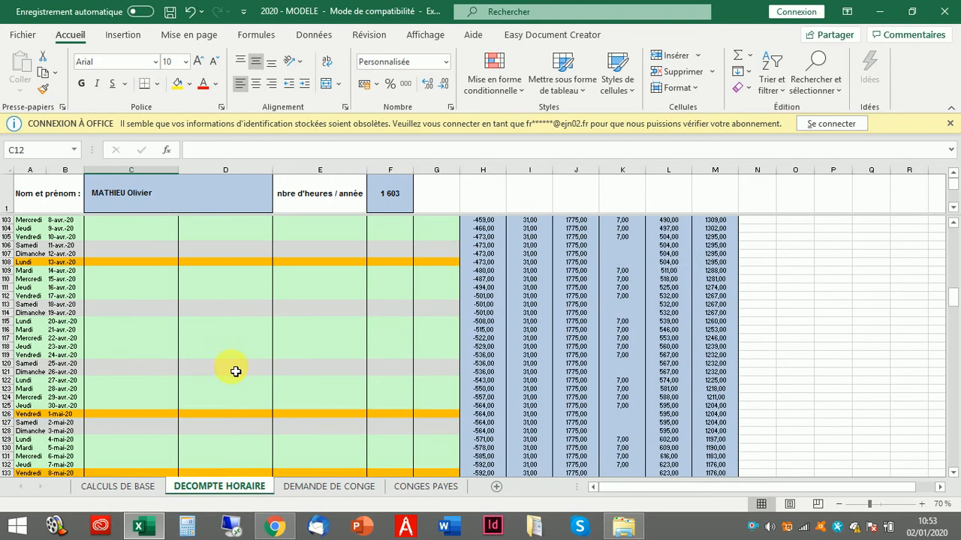
scroll(235, 372, "down", 20)
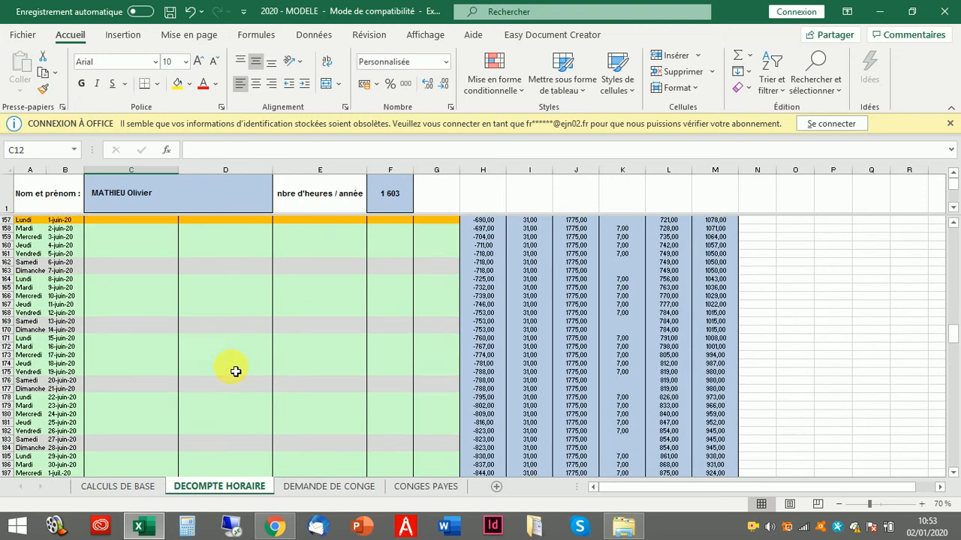
scroll(235, 371, "down", 20)
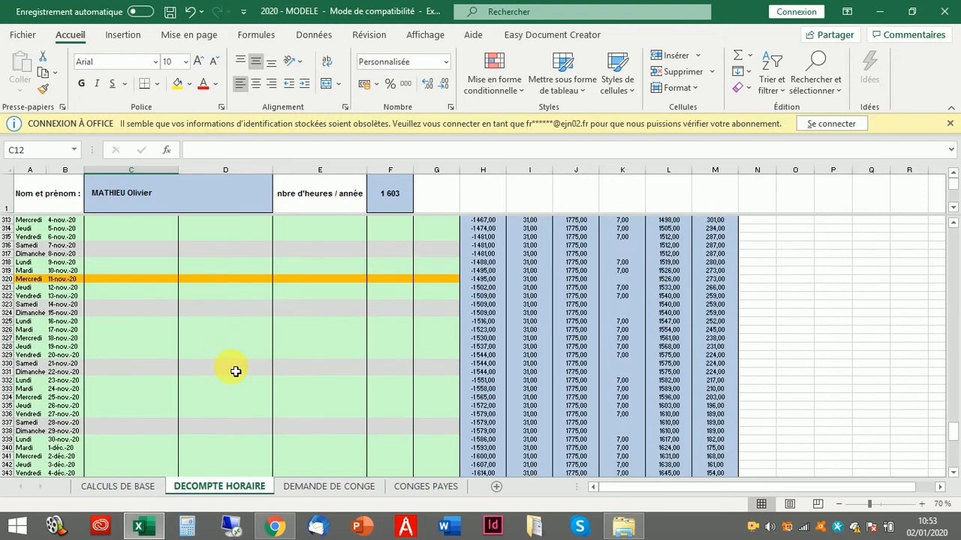
scroll(235, 372, "down", 1)
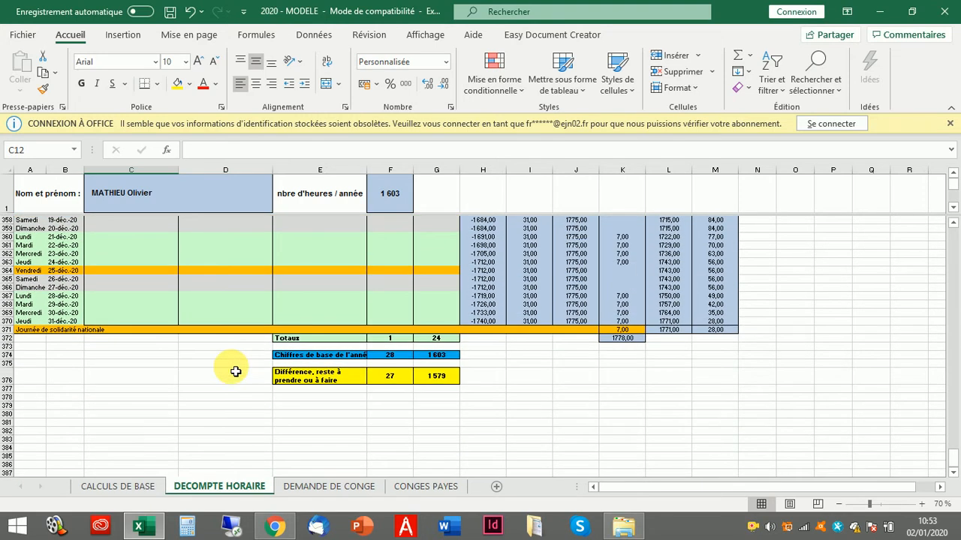
left_click(385, 357)
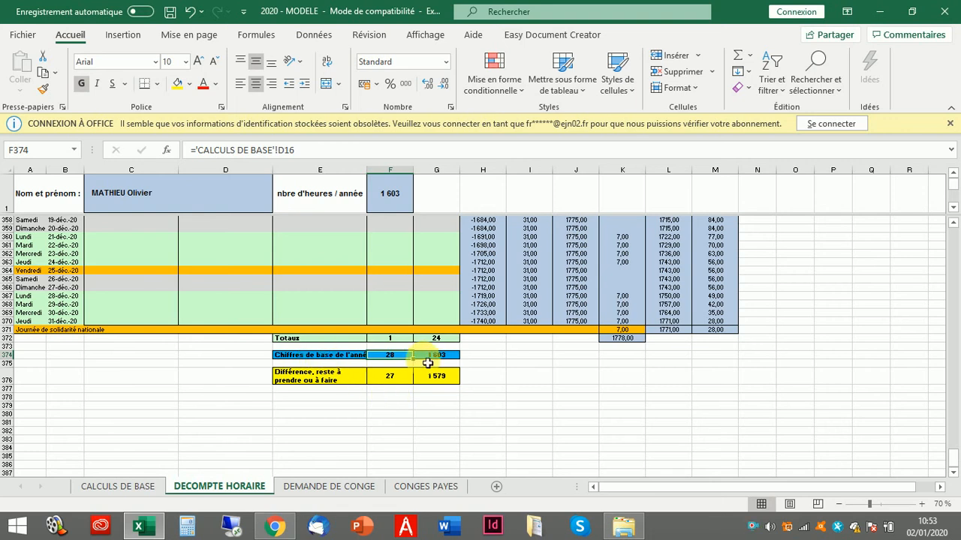
left_click(386, 338)
left_click(389, 376)
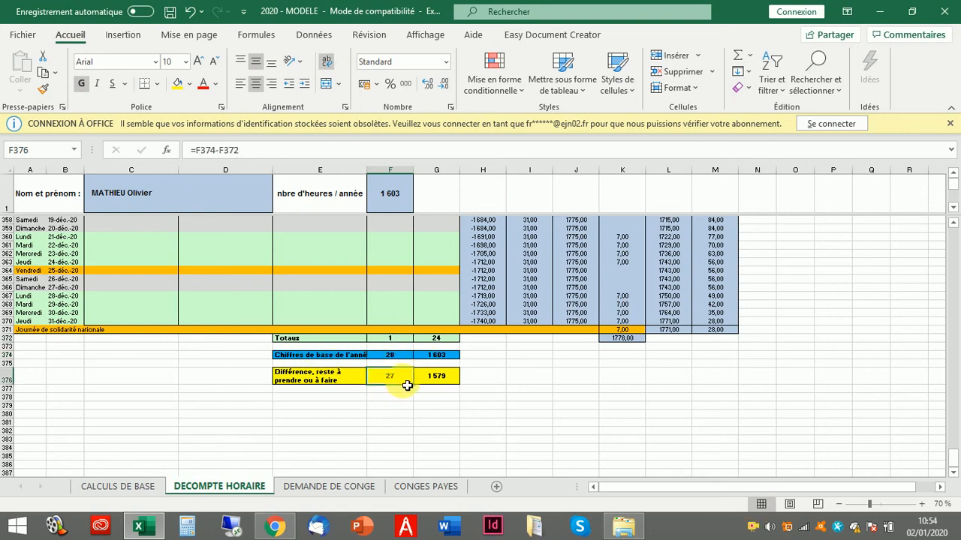
left_click(434, 356)
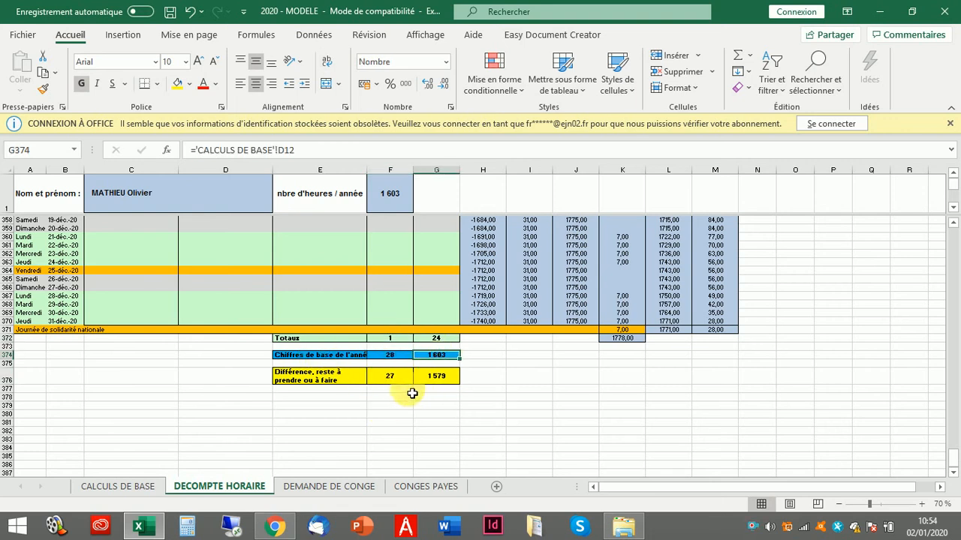
- Set last year's residual hours in B11 on CALCULS DE BASE to -100
left_click(135, 488)
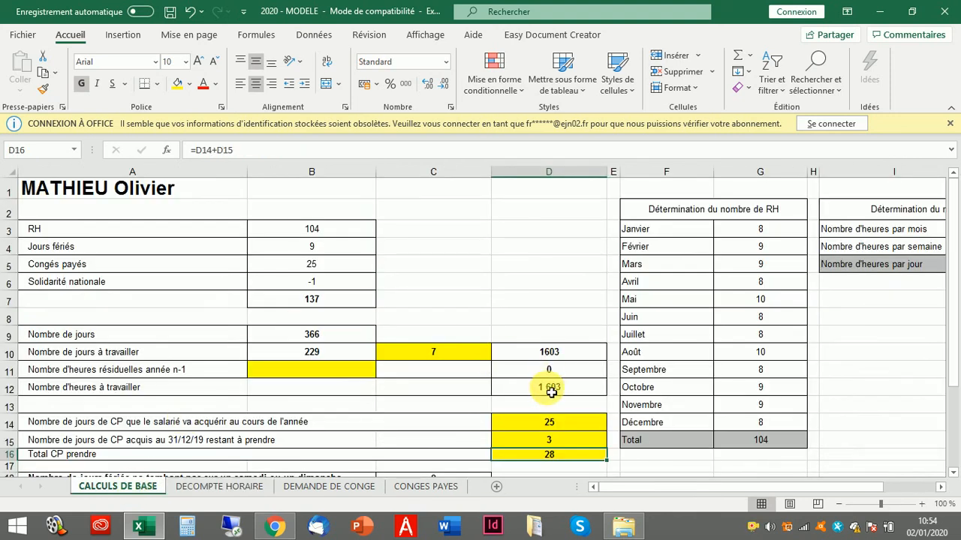
left_click(293, 369)
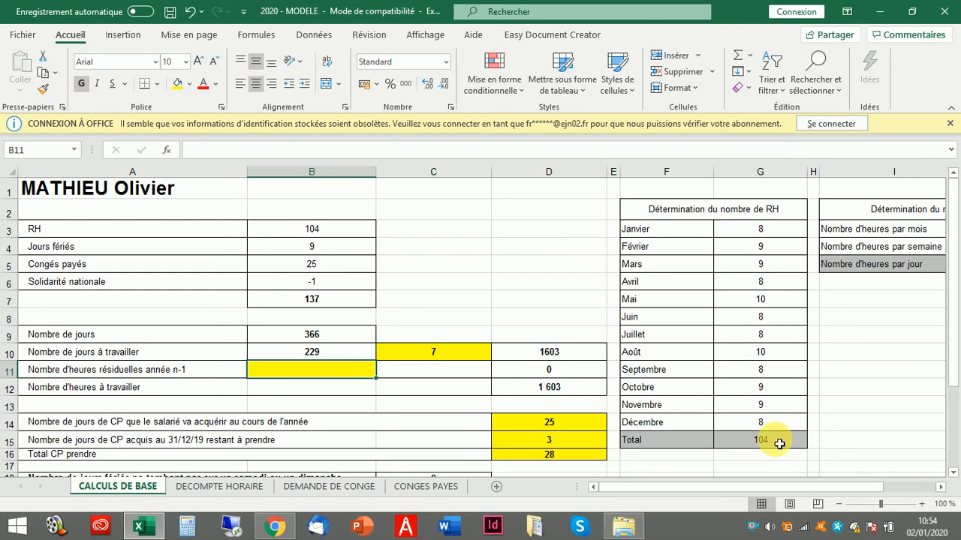
type("-")
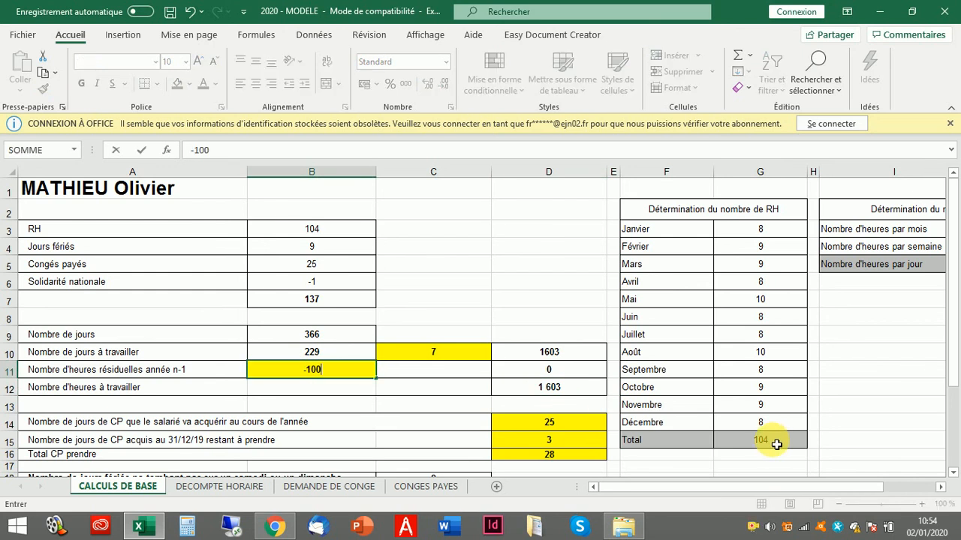
type("100")
key("Return")
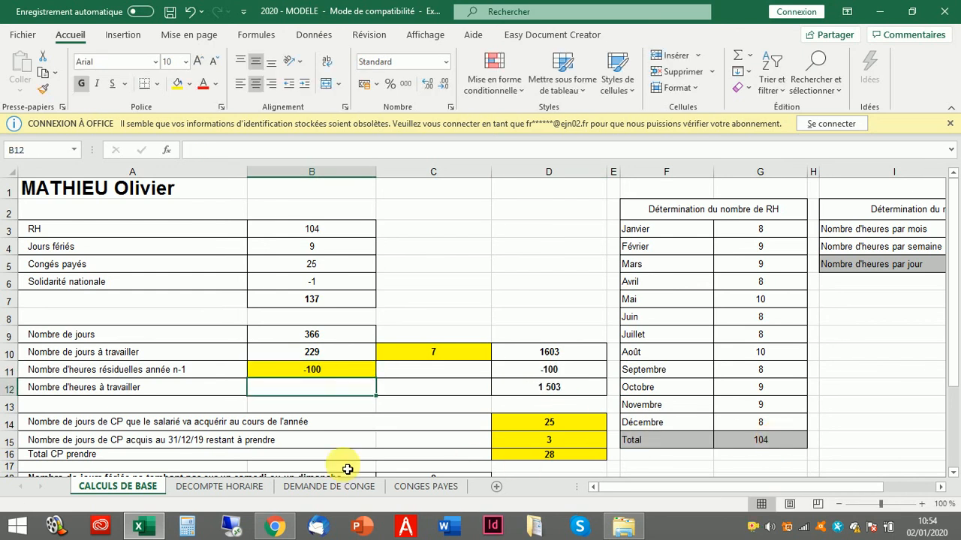
- Check DECOMPTE HORAIRE's total hours worked and the updated base yearly hours of 1 503
left_click(225, 487)
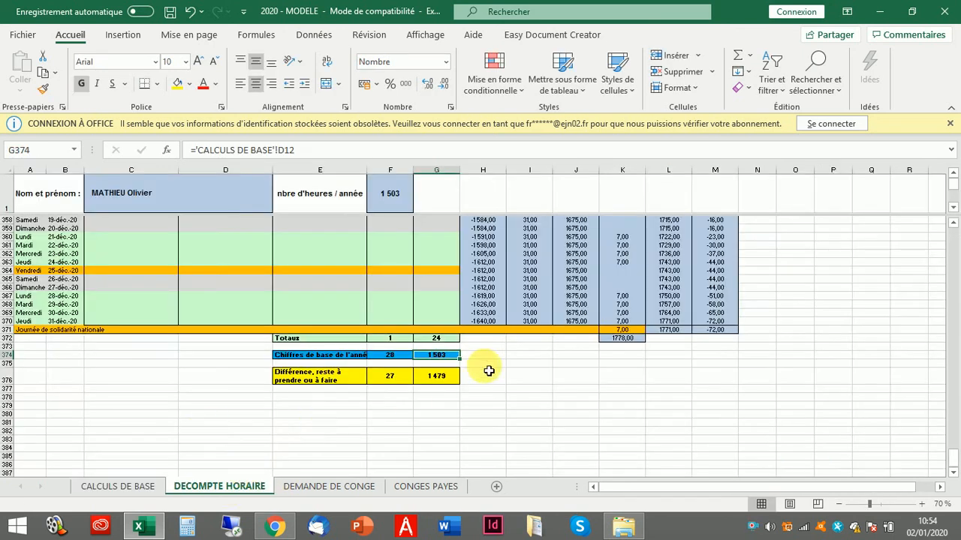
left_click(436, 339)
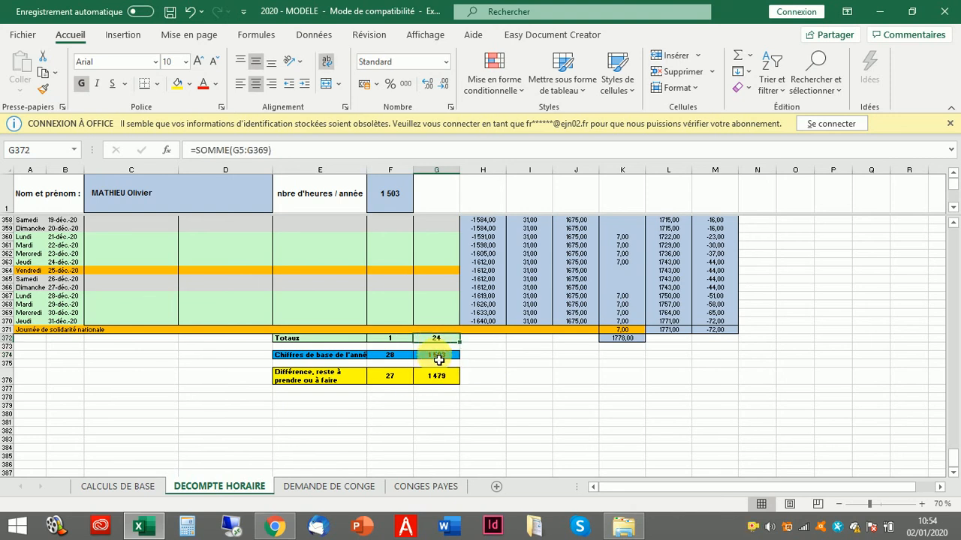
left_click(439, 360)
- On DEMANDE DE CONGE, check the Nom formula ='CALCULS DE BASE'!A1, then select the request date field
left_click(440, 378)
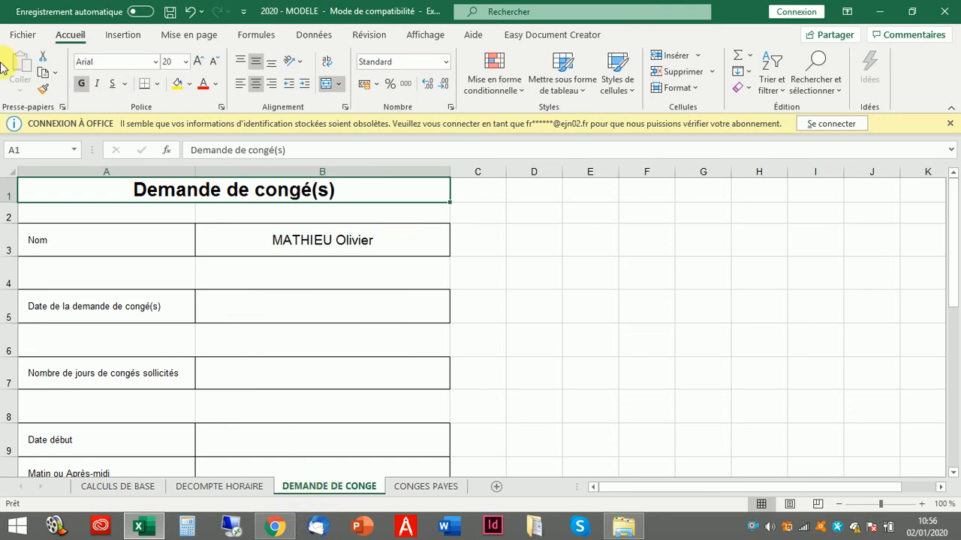
left_click(262, 248)
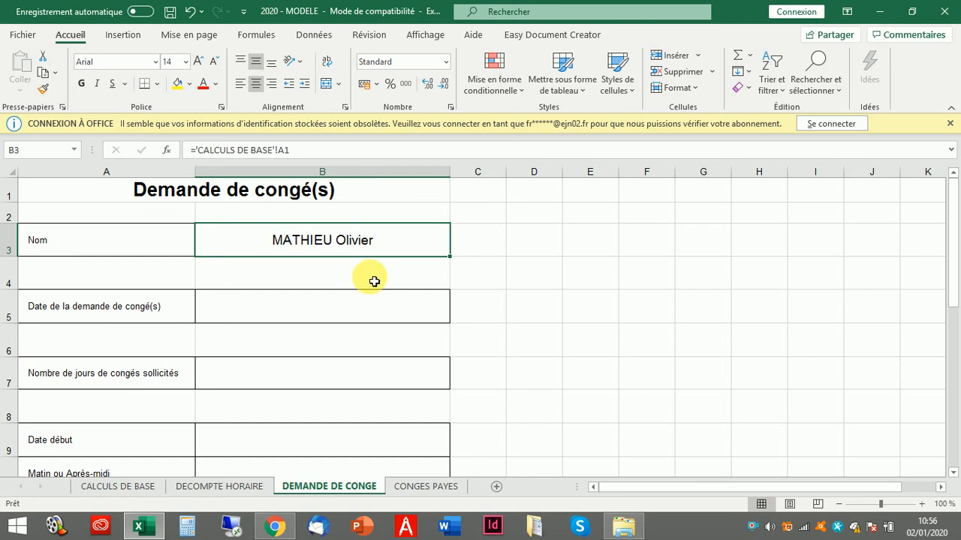
left_click(253, 307)
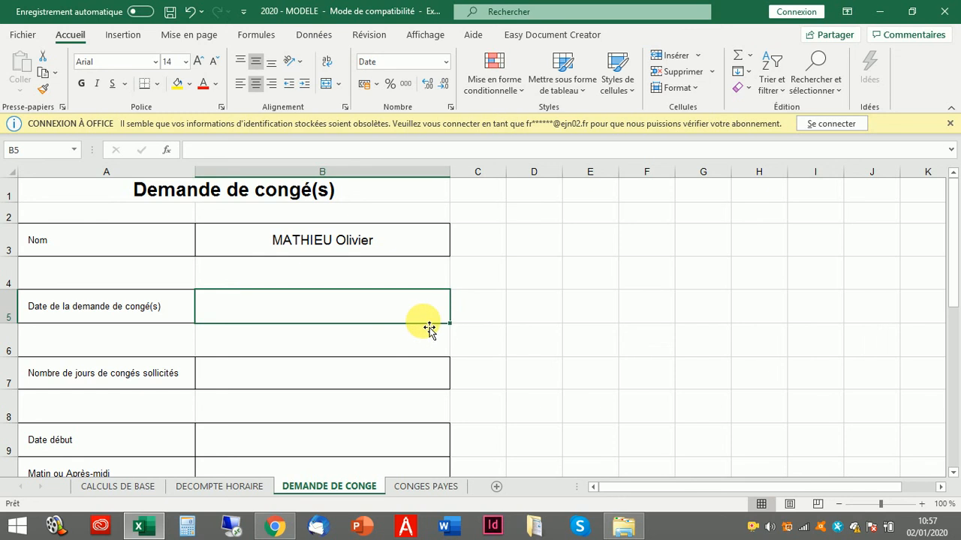
- Enter 02/01 as the request date and 5 as the days requested
type("02/01")
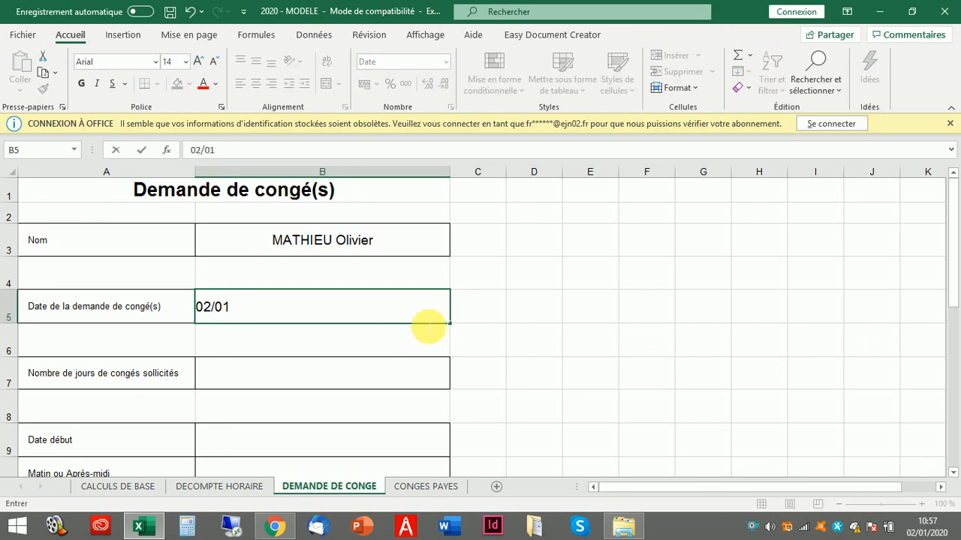
key("Return")
left_click(309, 376)
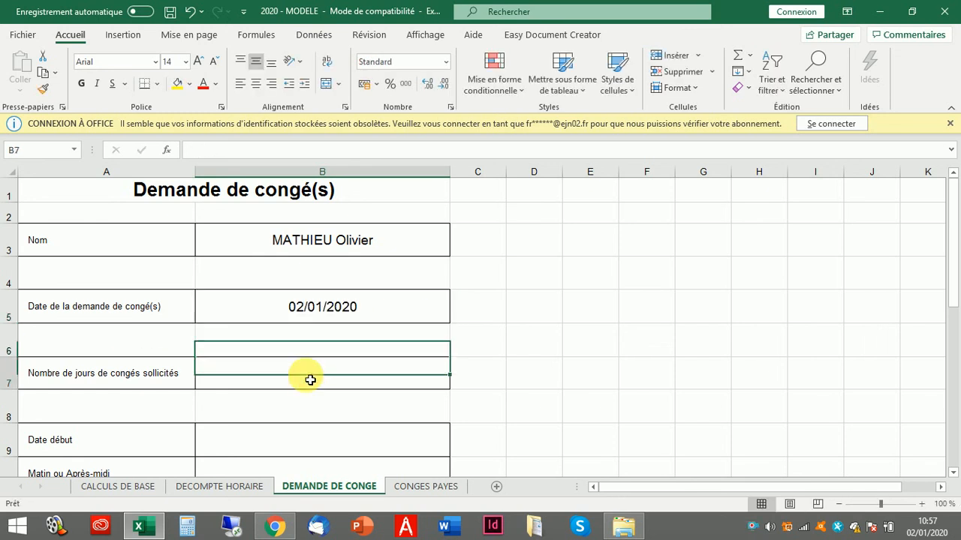
type("5")
key("Return")
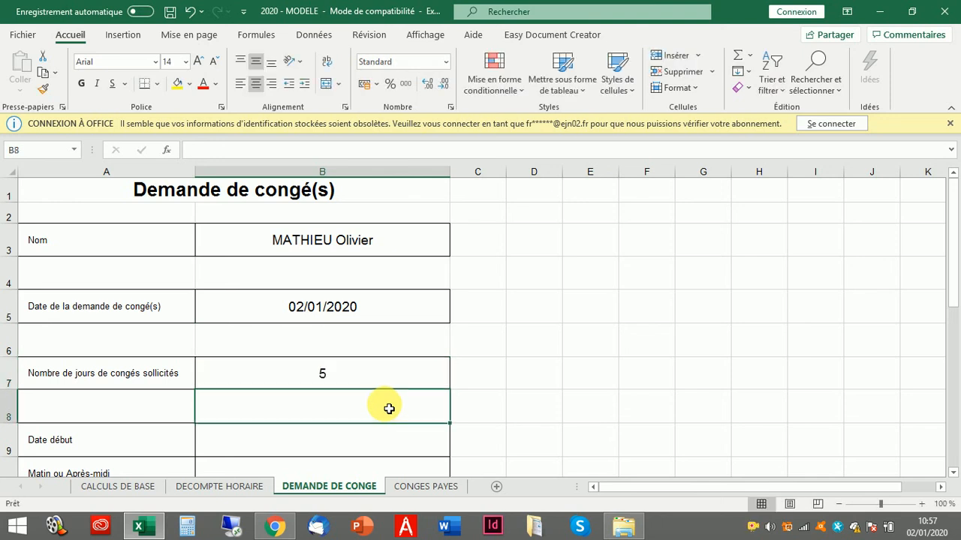
- Set the leave start to 06/01/2020, matin
scroll(368, 403, "down", 1)
left_click(268, 367)
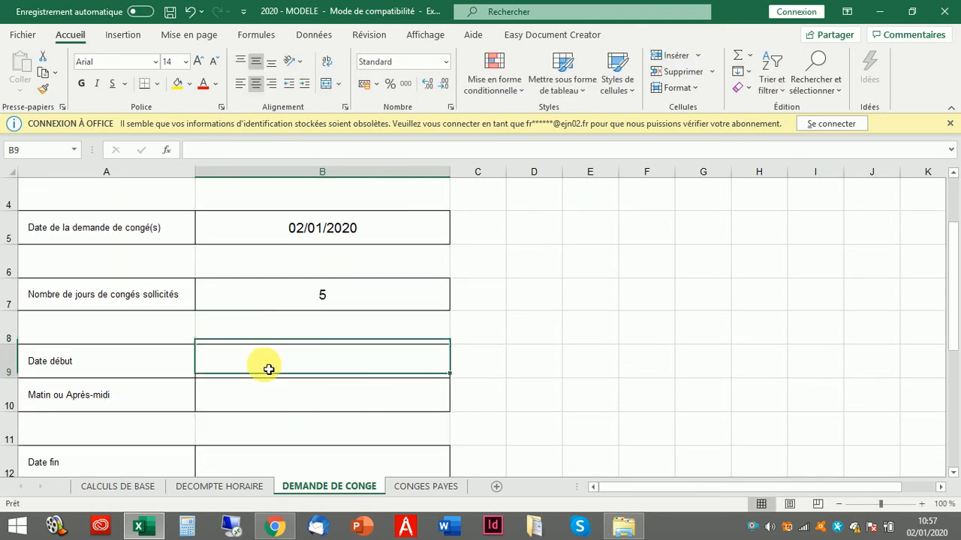
type("06/")
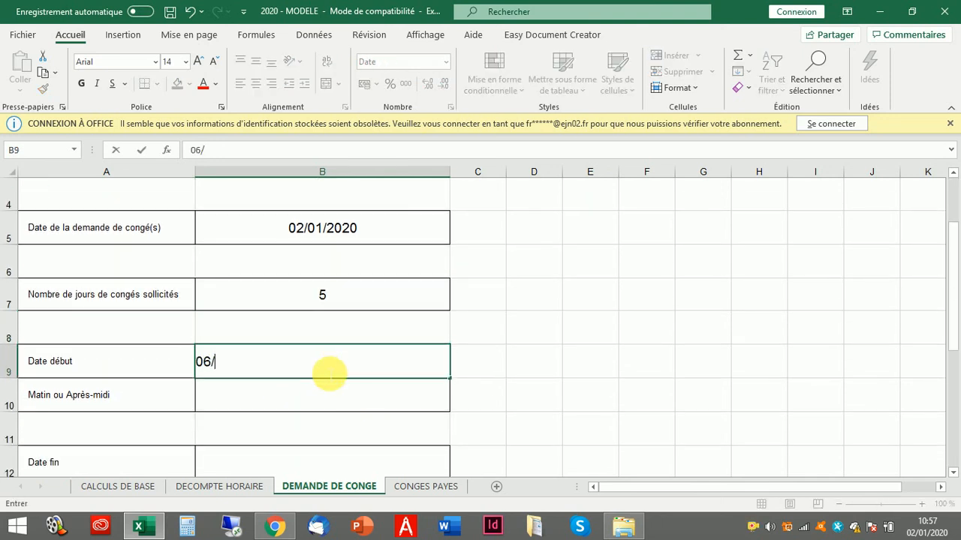
type("01/2020")
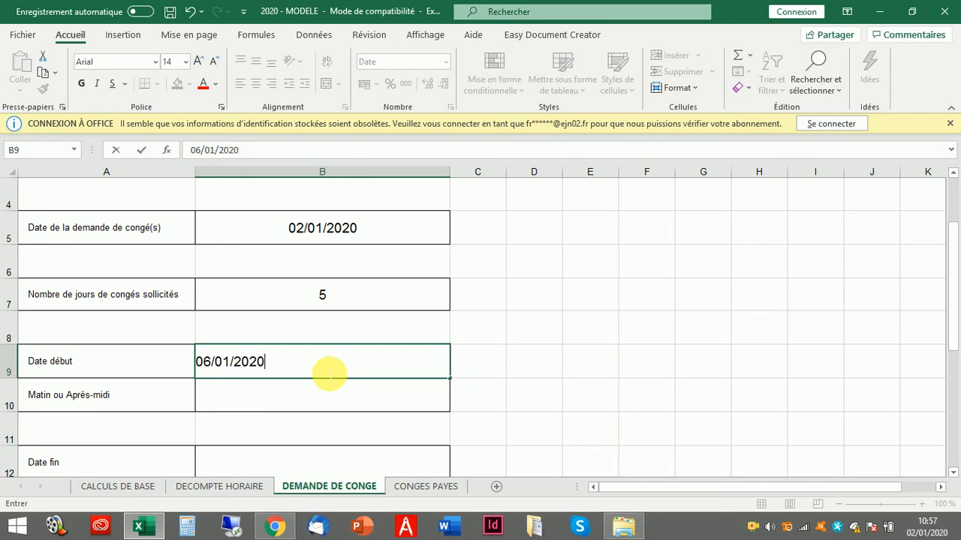
key("Return")
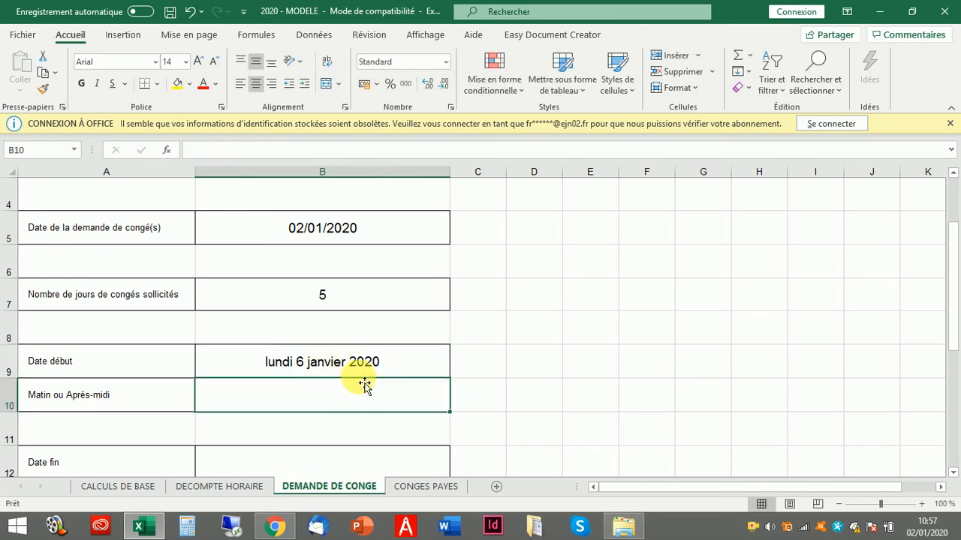
type("matin")
key("Return")
- Set the leave end to 10/01/20, Après-midi
scroll(340, 391, "down", 2)
scroll(315, 376, "up", 1)
left_click(283, 365)
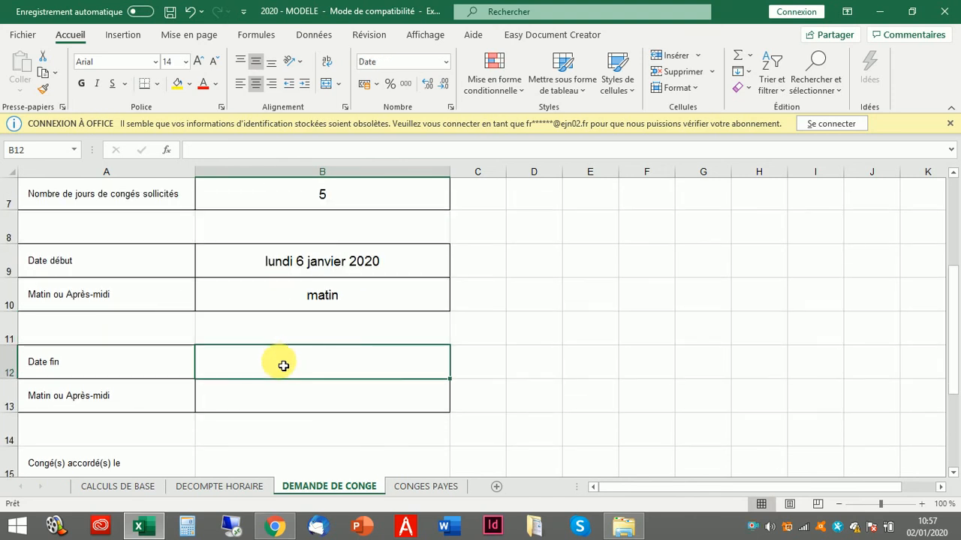
type("10/01/20")
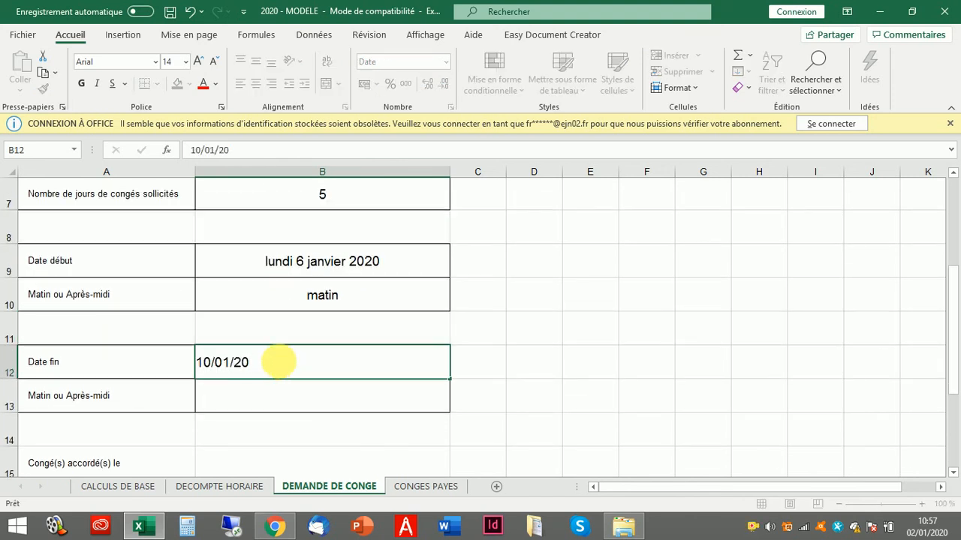
key("Return")
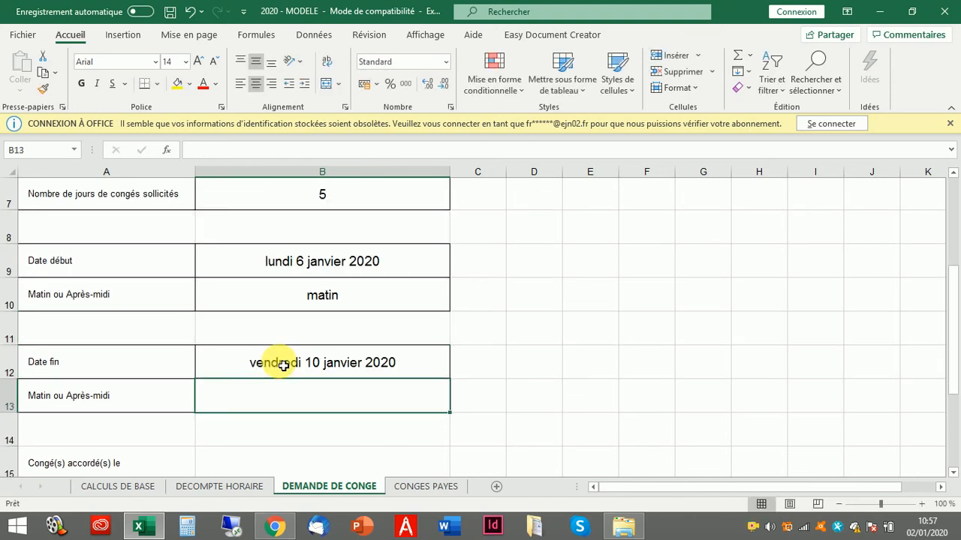
type("Après-s")
key("BackSpace")
key("BackSpace")
key("BackSpace")
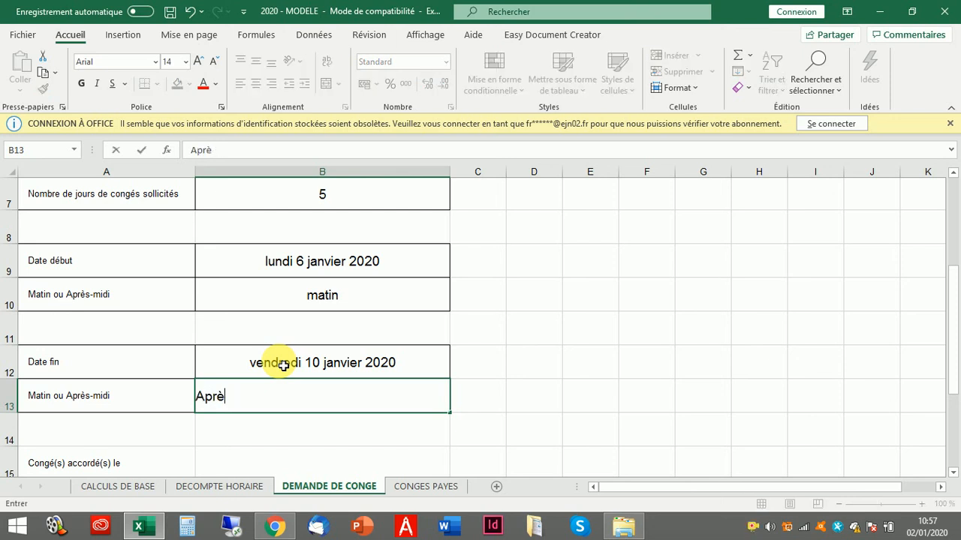
type("s-midi")
key("Return")
- Enter 03/01 as the approval date in B15 and show the CONGES PAYES sheet
scroll(259, 358, "down", 1)
scroll(210, 376, "down", 1)
left_click(339, 269)
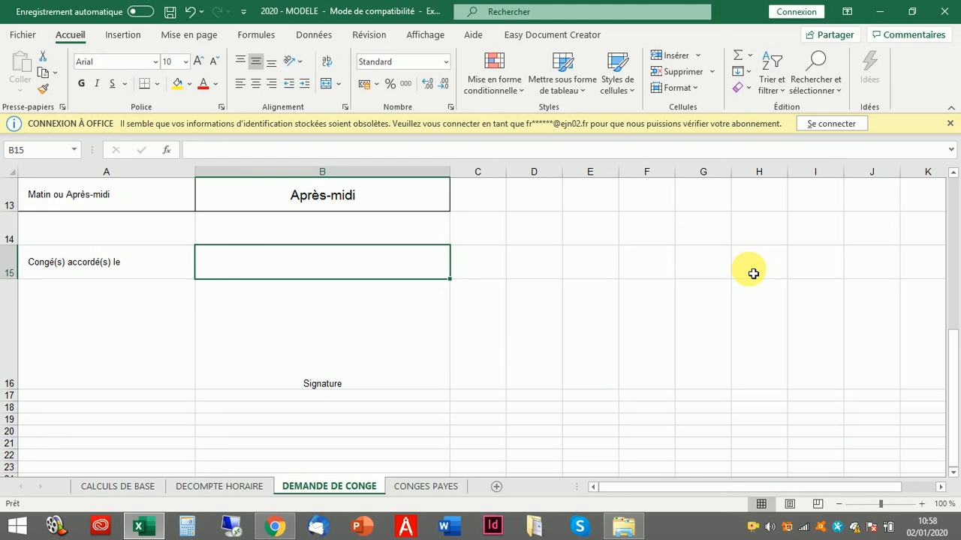
type("0/")
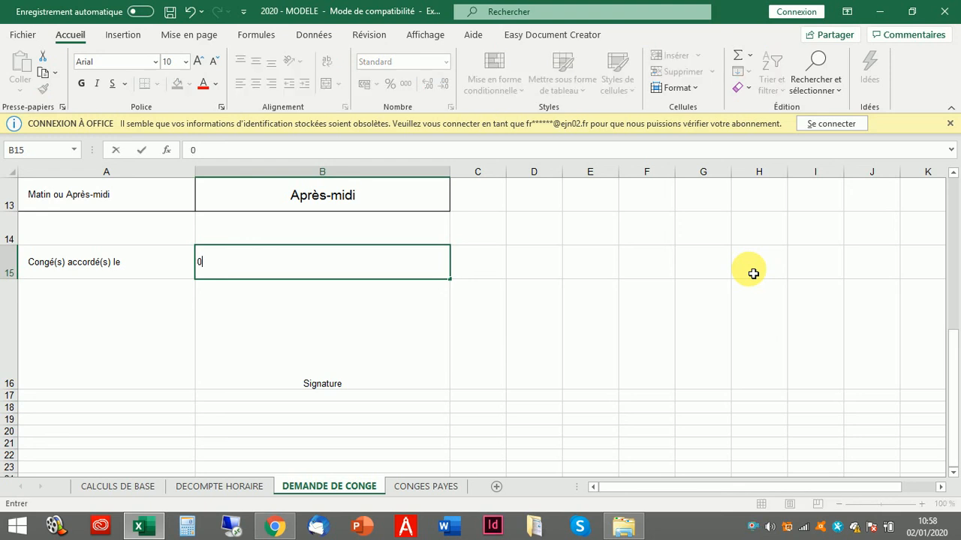
key("BackSpace")
type("3/01")
key("Return")
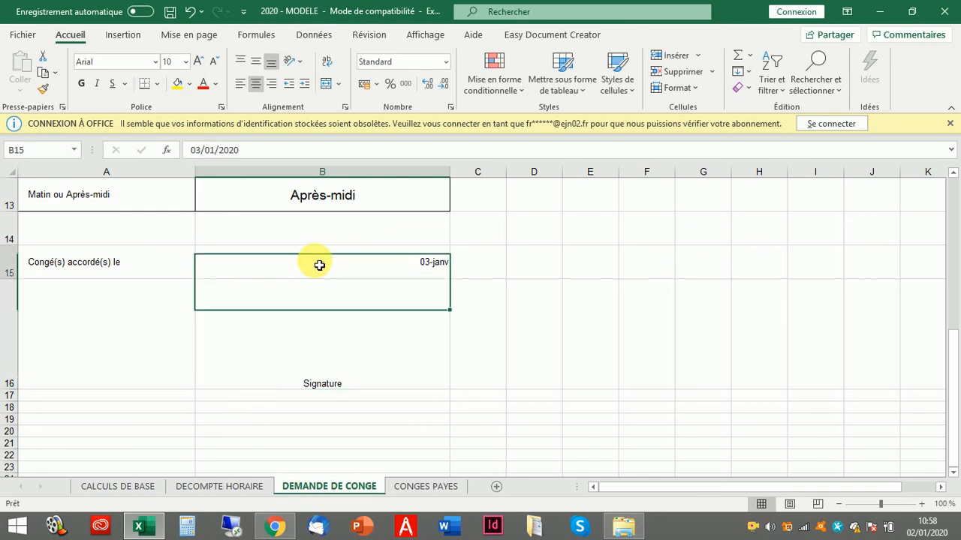
left_click(318, 262)
scroll(341, 214, "up", 1)
scroll(341, 214, "up", 1)
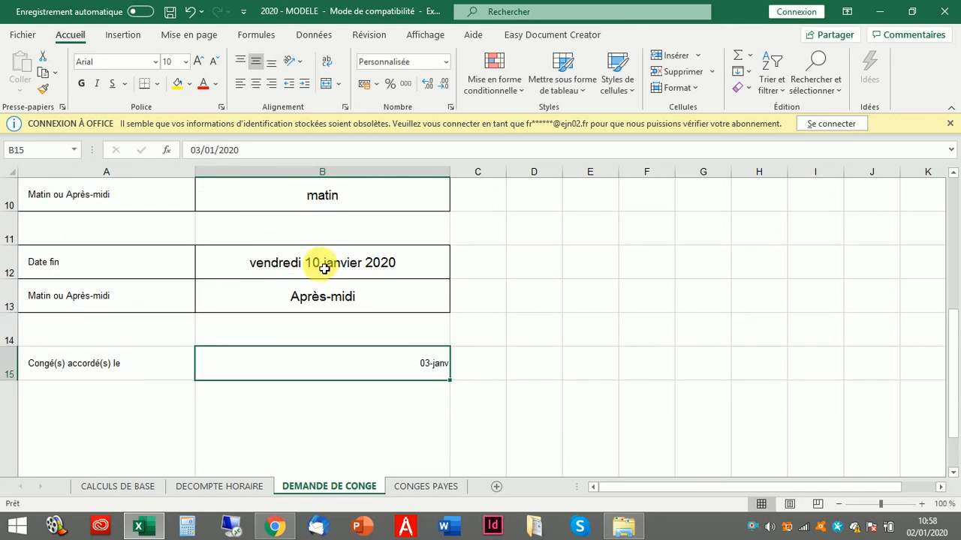
left_click(425, 486)
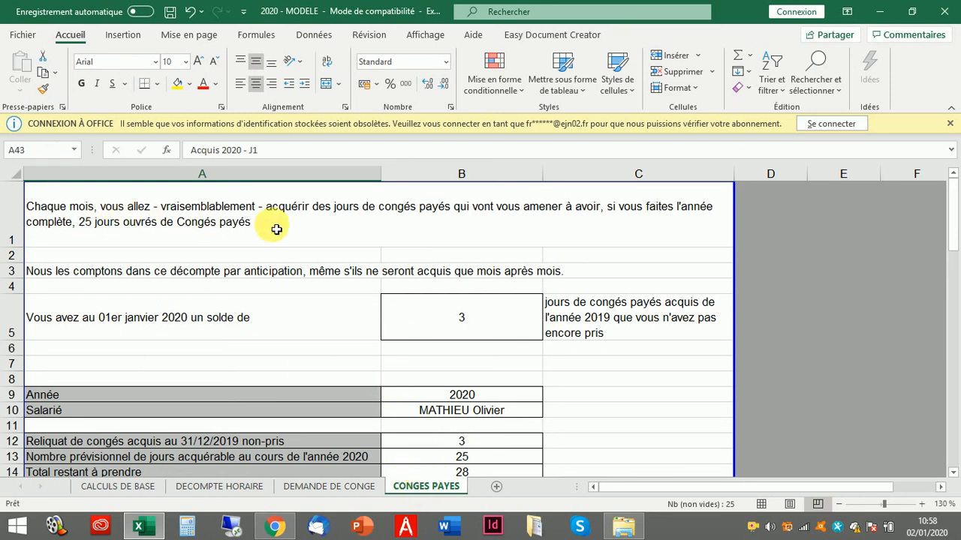
- Review the CONGES PAYES intro text and the opening balance formula ='CALCULS DE BASE'!D15
left_click(360, 223)
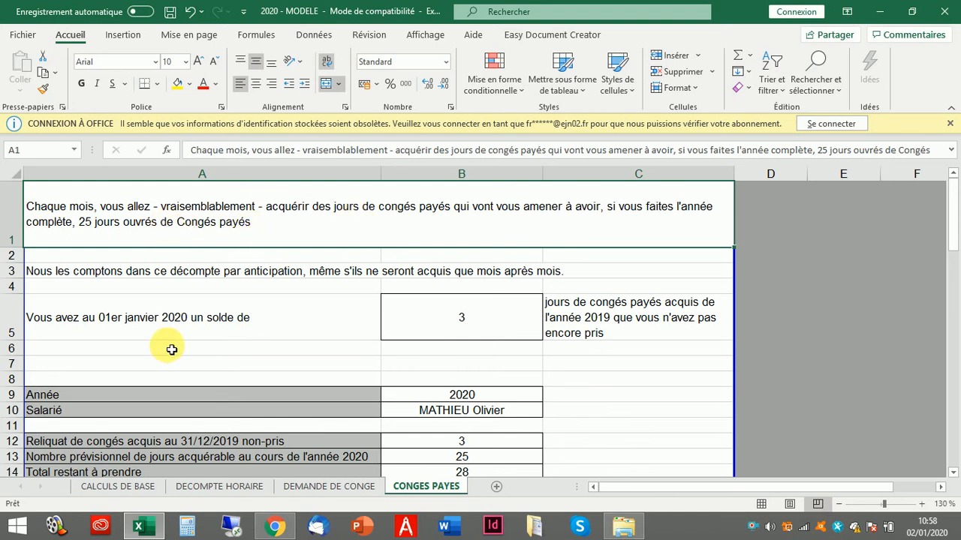
left_click(89, 275)
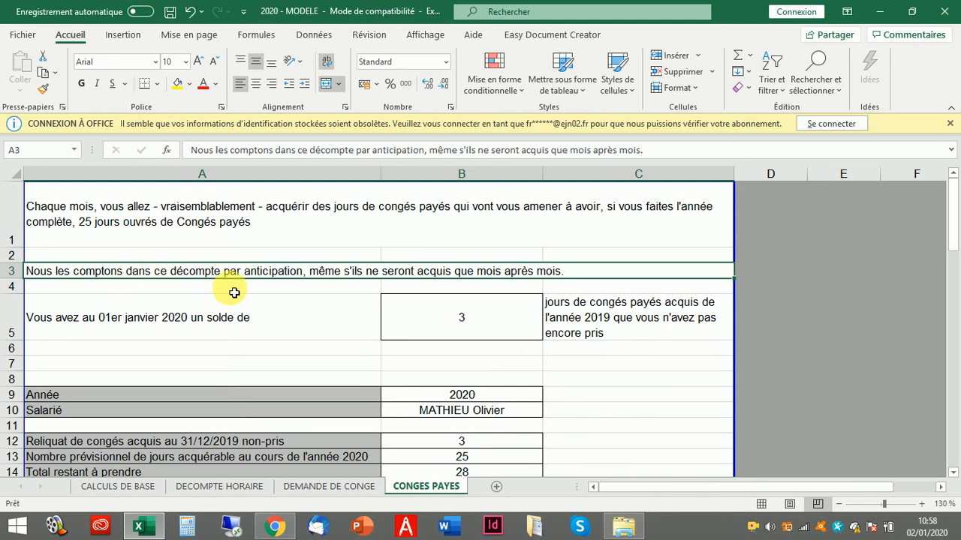
left_click(72, 328)
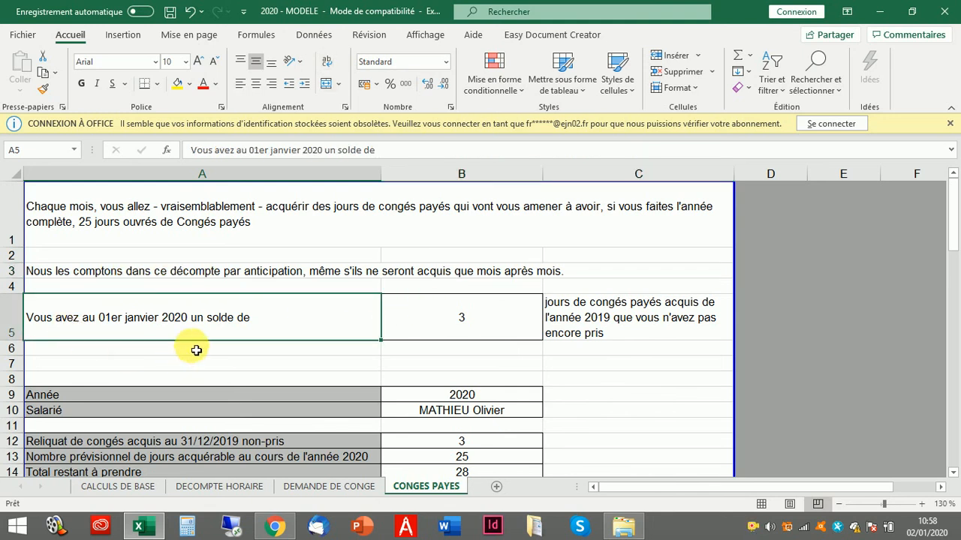
left_click(461, 317)
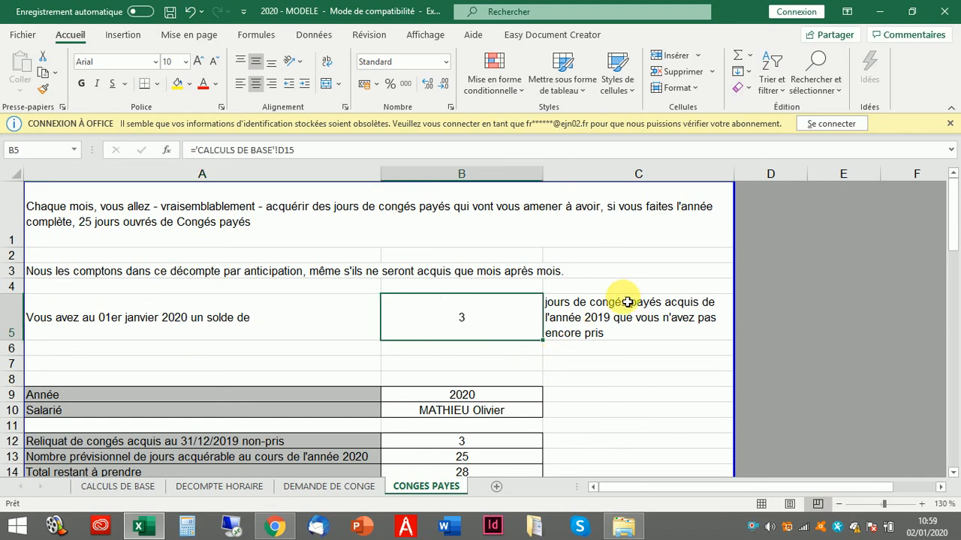
left_click(189, 318)
- Change D15 on CALCULS DE BASE from 3 to 4 carried-over days, then return to CONGES PAYES
left_click(134, 485)
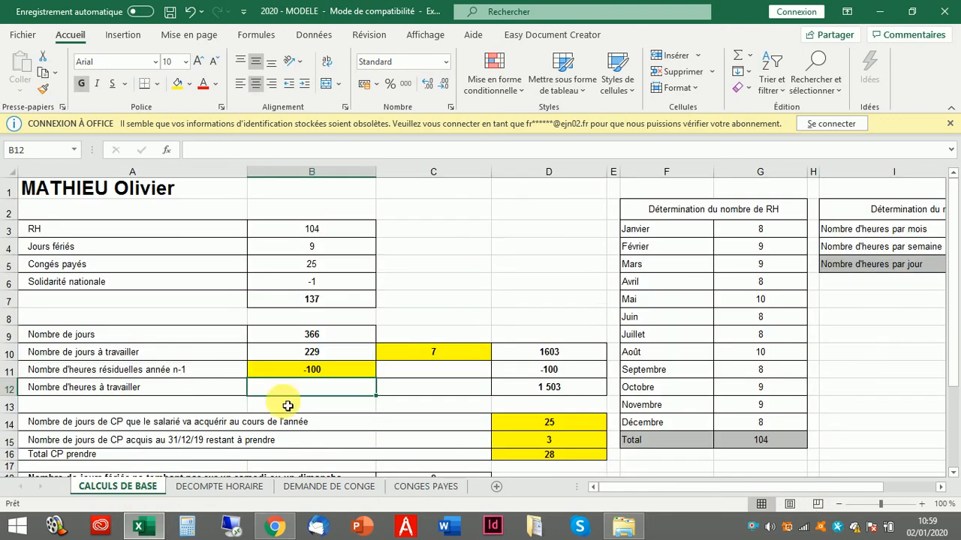
left_click(590, 443)
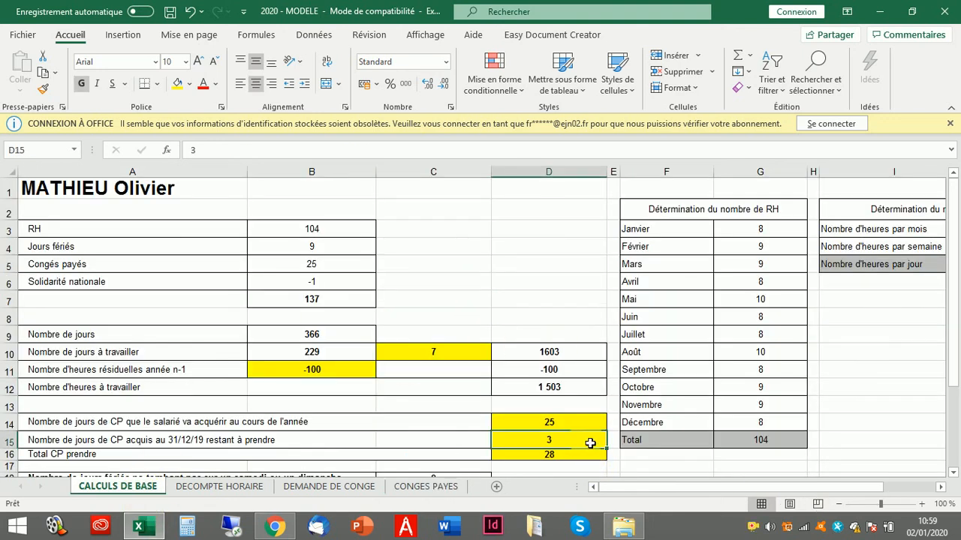
type("4")
key("Return")
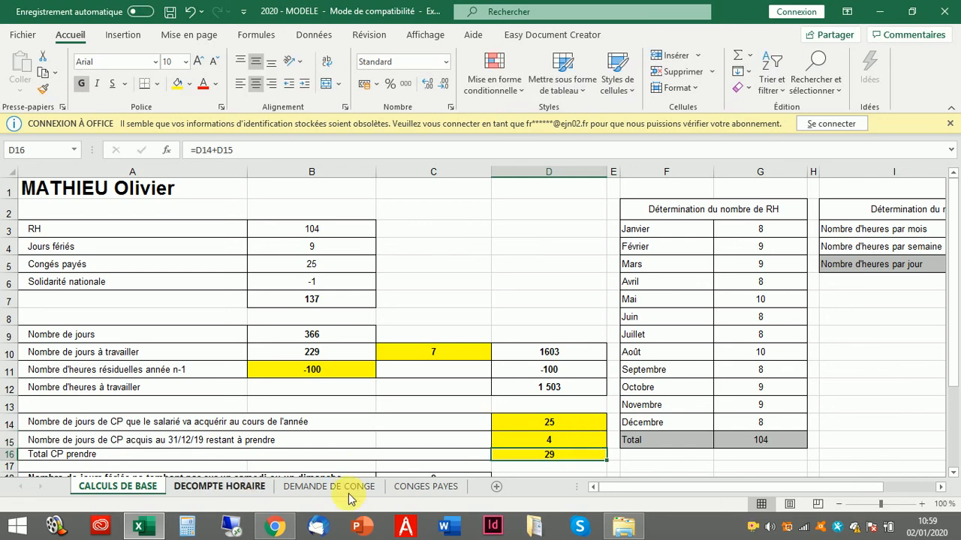
left_click(417, 488)
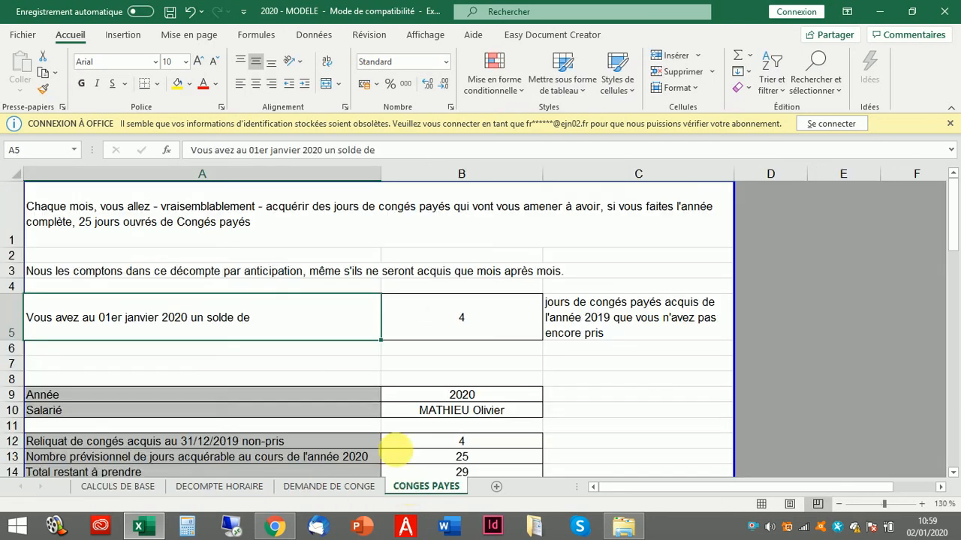
left_click(433, 335)
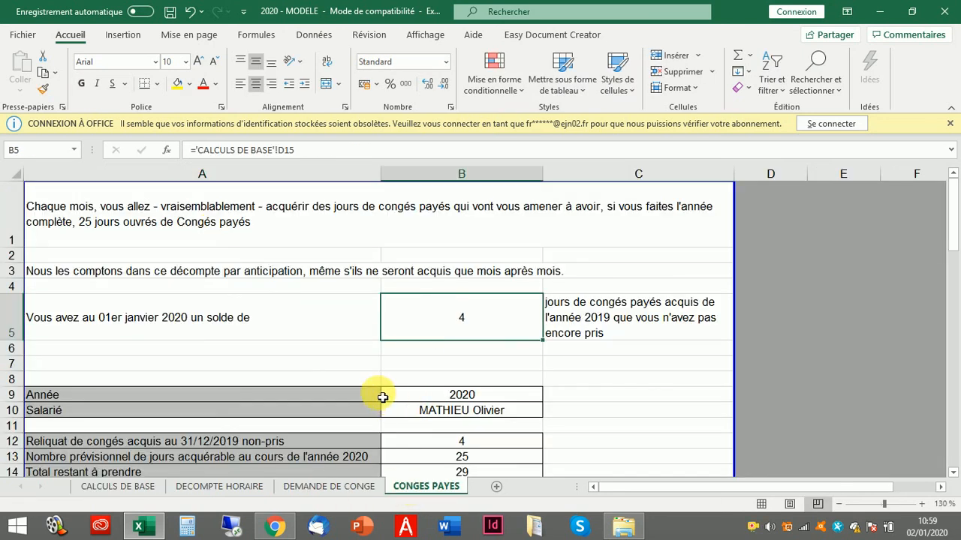
scroll(300, 368, "down", 1)
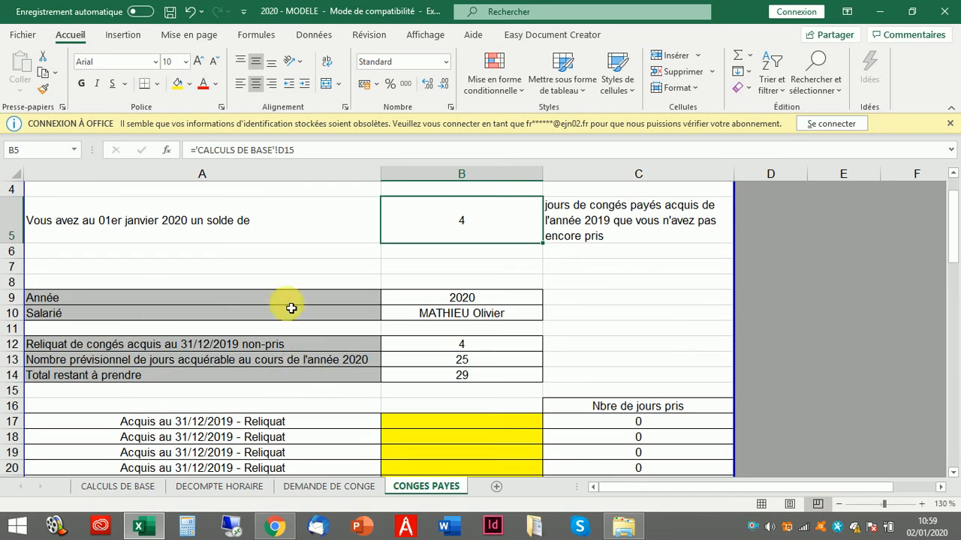
left_click(442, 298)
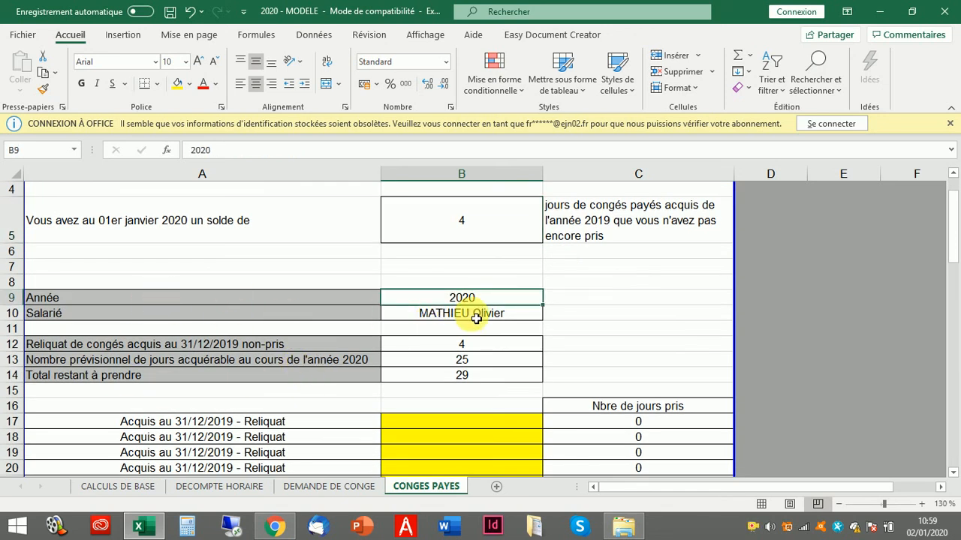
left_click(448, 314)
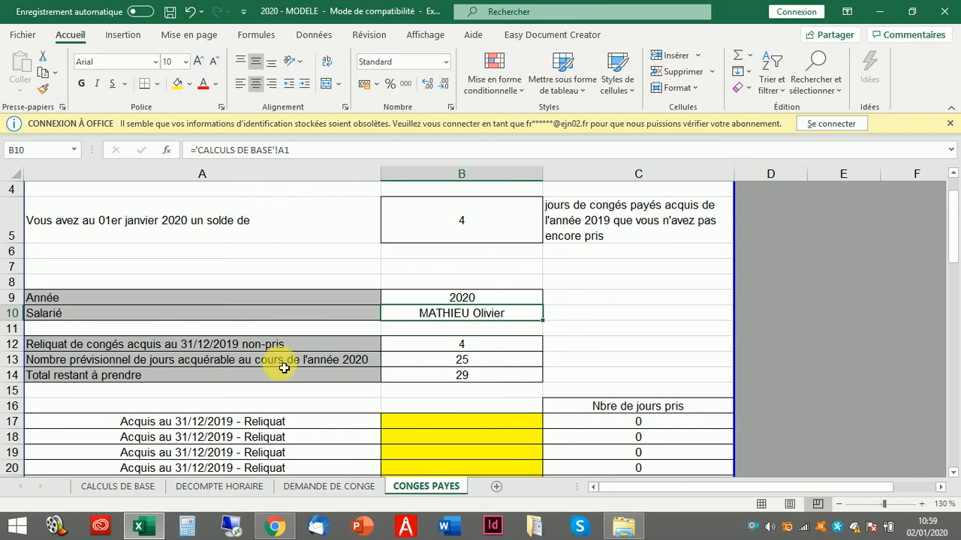
scroll(408, 399, "down", 1)
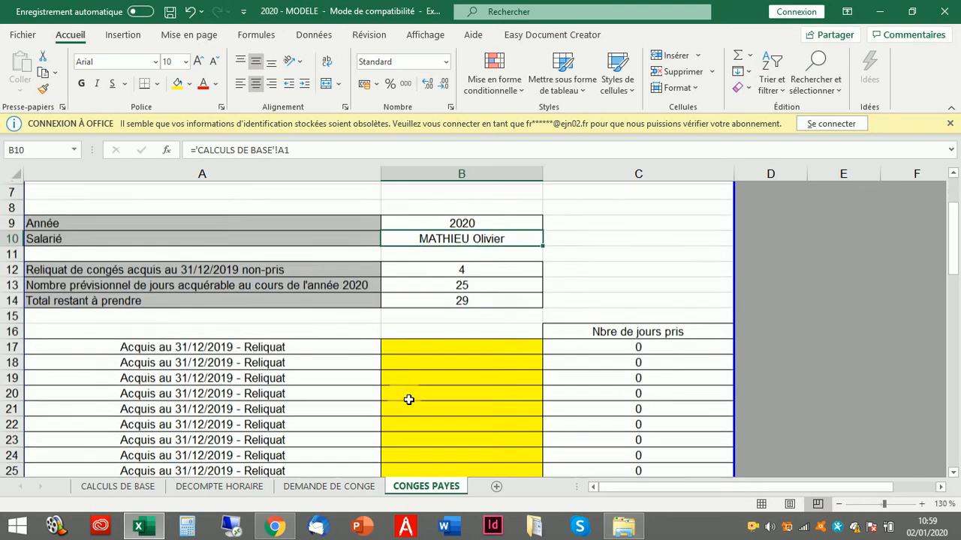
left_click(476, 345)
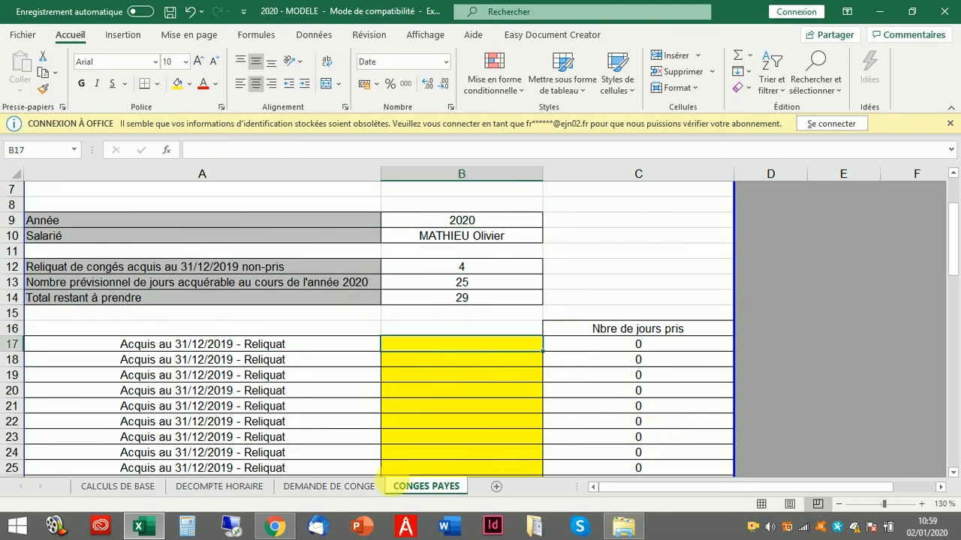
left_click(342, 488)
scroll(391, 338, "down", 4)
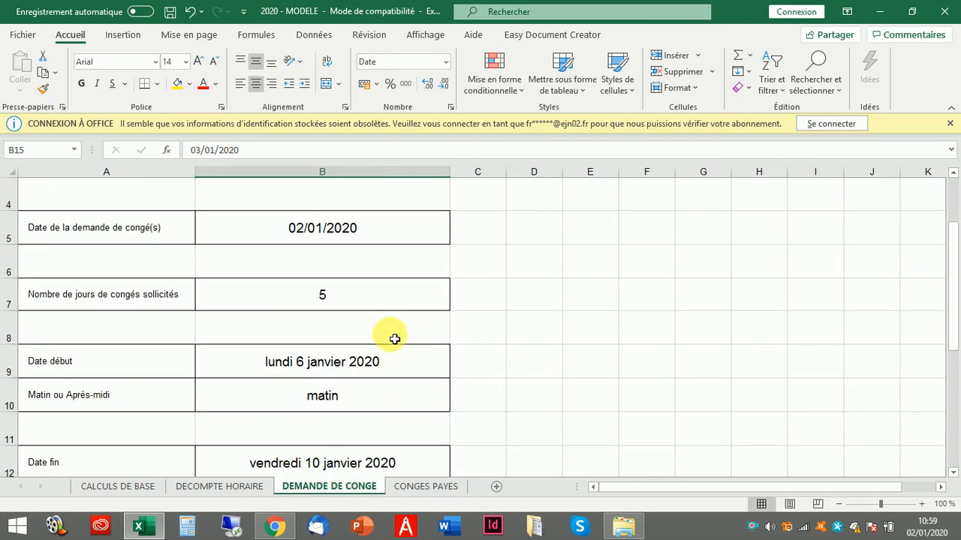
left_click(422, 485)
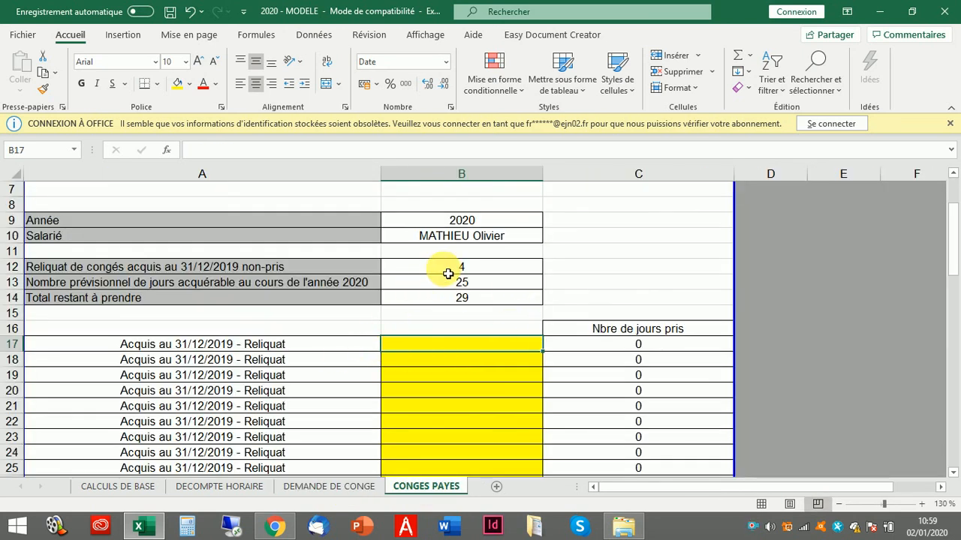
left_click(479, 267)
scroll(482, 410, "down", 1)
scroll(483, 408, "down", 2)
scroll(458, 360, "up", 2)
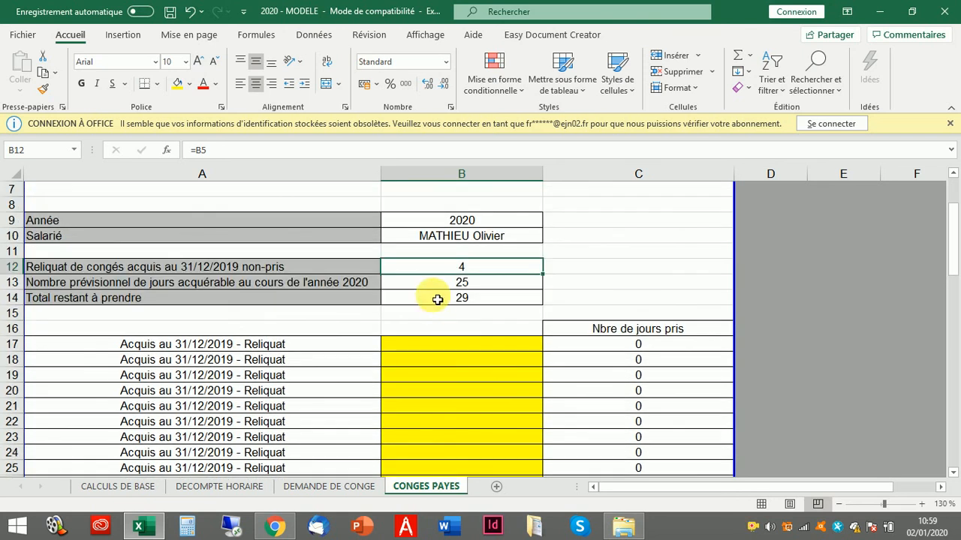
- Enter 06/01, 07/01, 08/01 in B17:B19 and fill down to 09/01 in B20
left_click(425, 344)
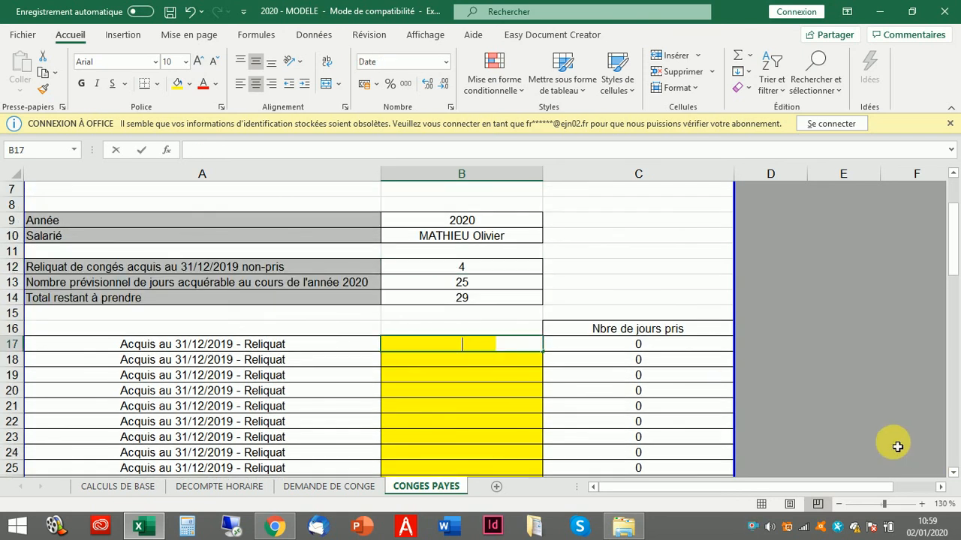
type("06/01")
key("Return")
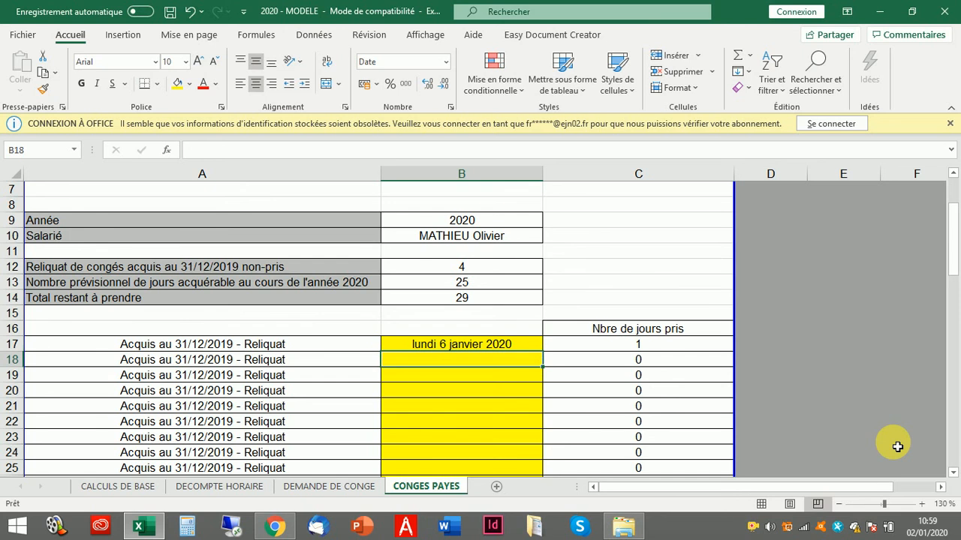
type("07/01")
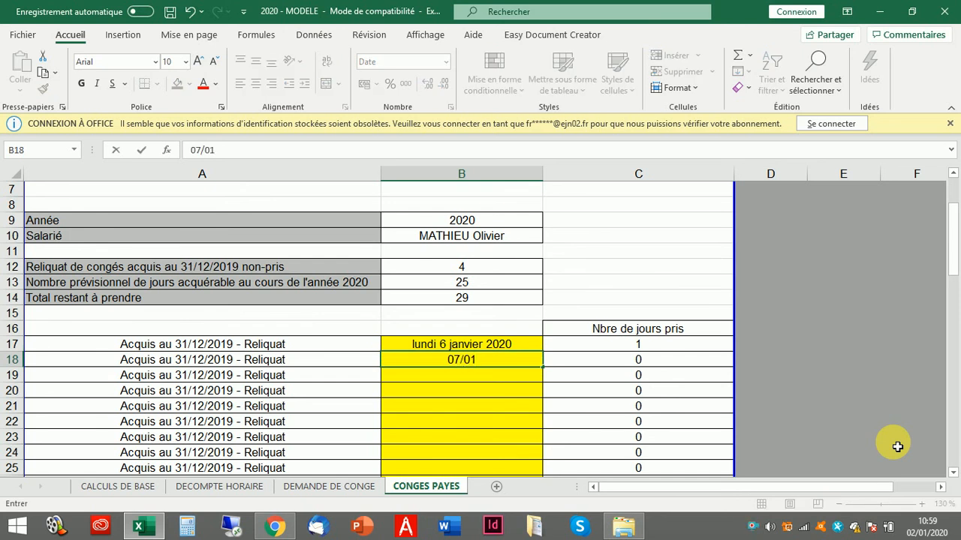
key("Return")
type("08/")
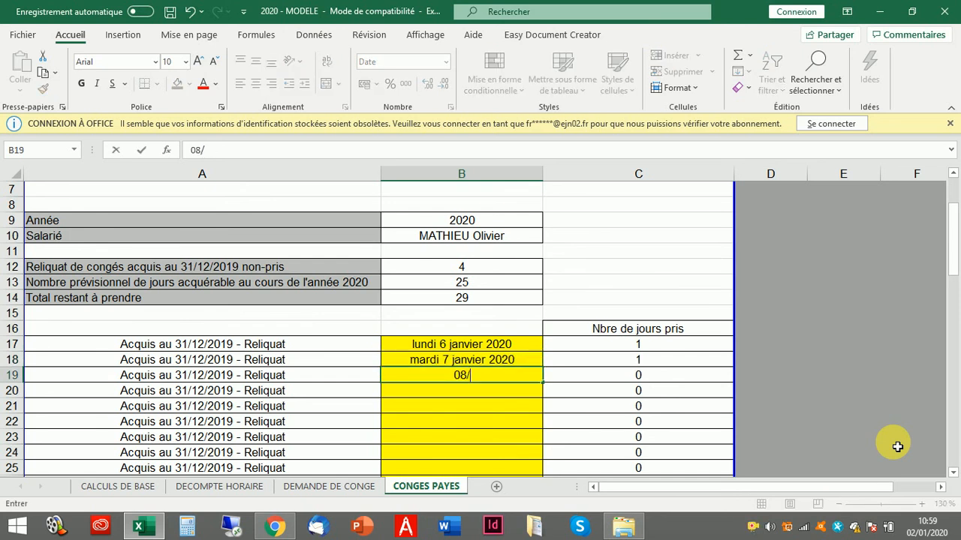
type("01")
key("Return")
left_click_drag(518, 346, 551, 398)
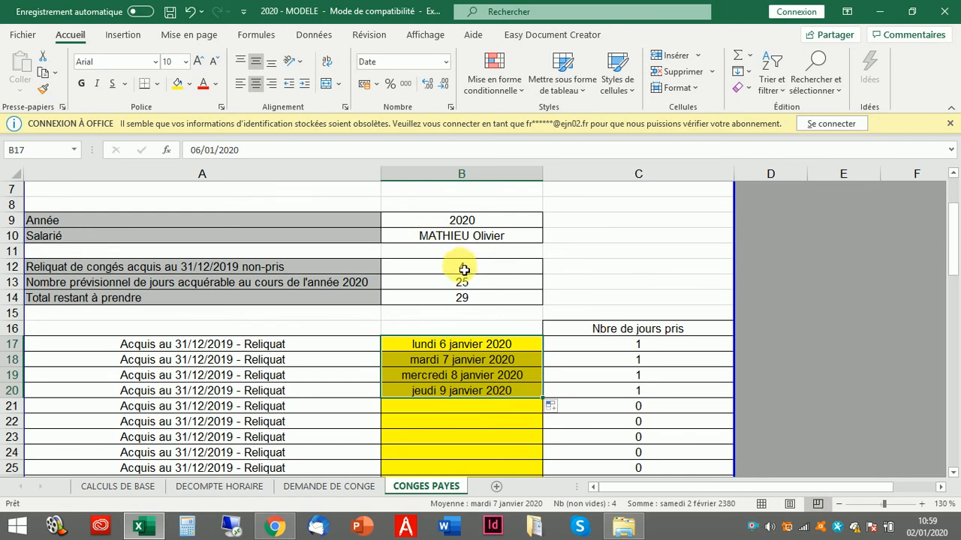
left_click(465, 268)
- Enter 10/01/20 in B43, the first Acquis 2020 row
left_click(473, 391)
scroll(557, 418, "down", 3)
scroll(557, 418, "down", 5)
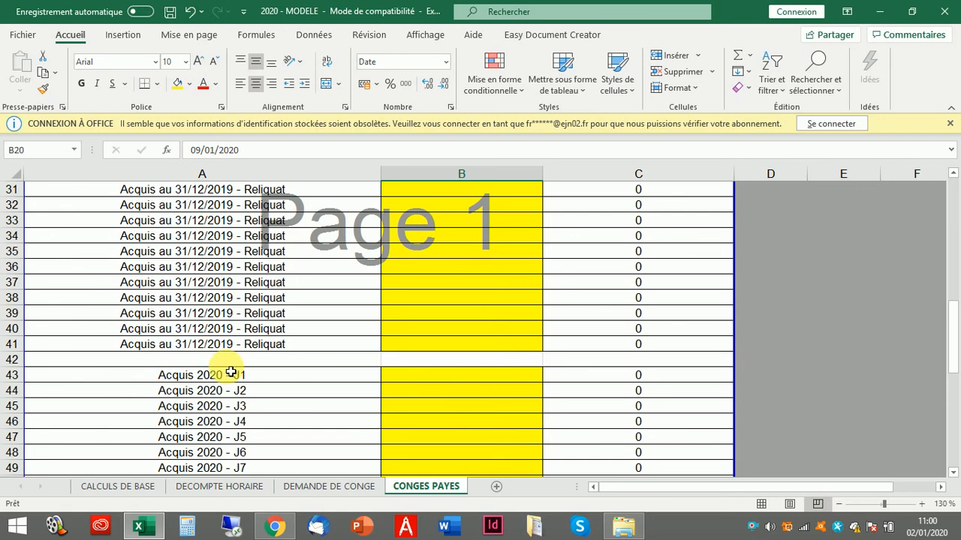
scroll(218, 353, "up", 2)
scroll(215, 350, "down", 1)
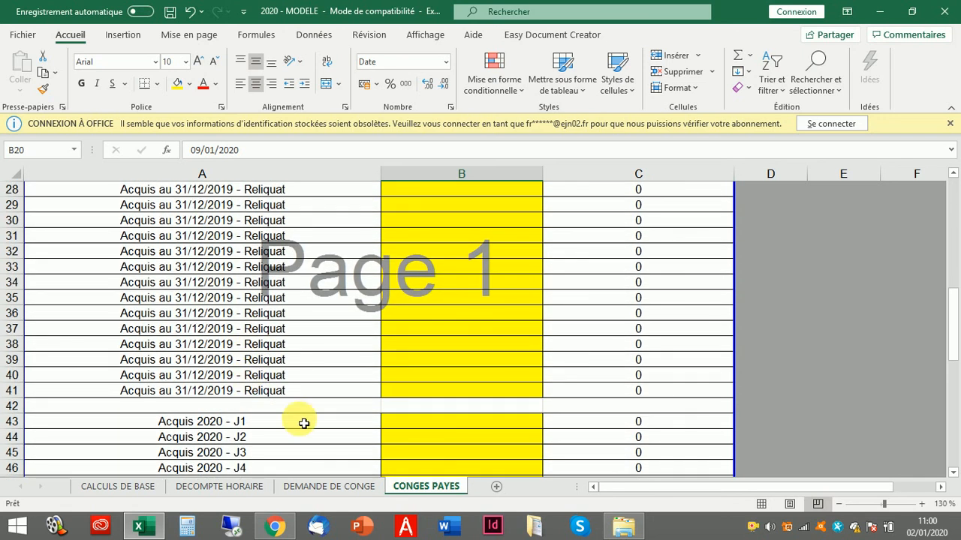
left_click(248, 421)
scroll(432, 431, "down", 1)
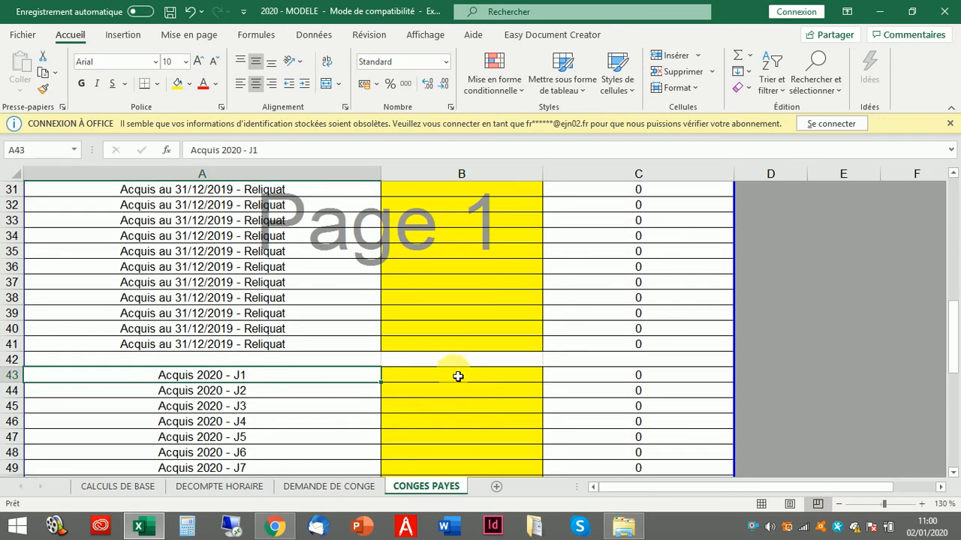
left_click(455, 375)
type("1")
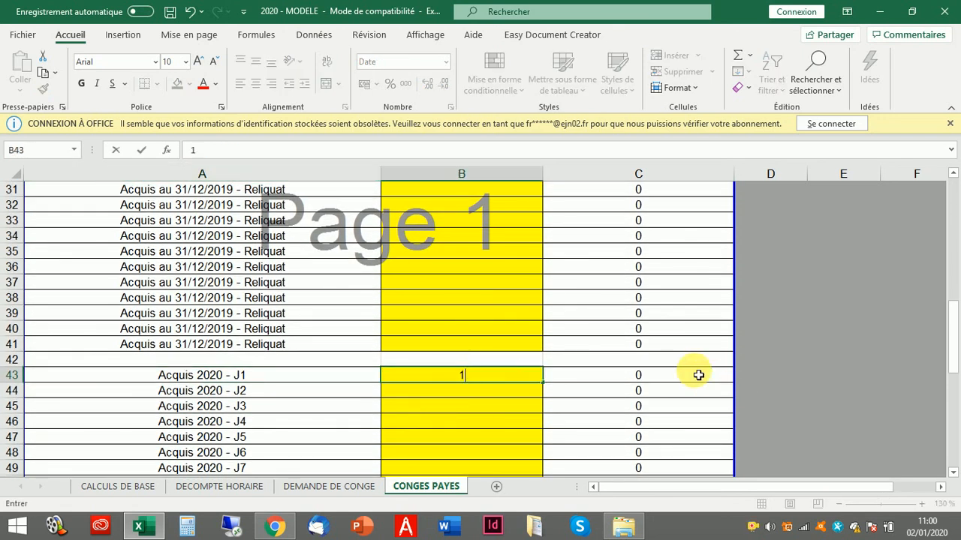
type("0/01/20")
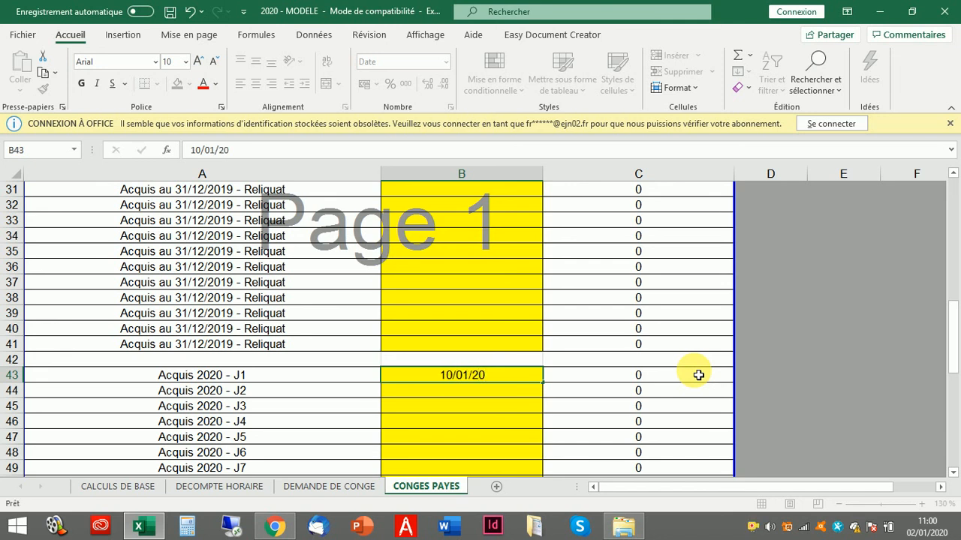
key("Return")
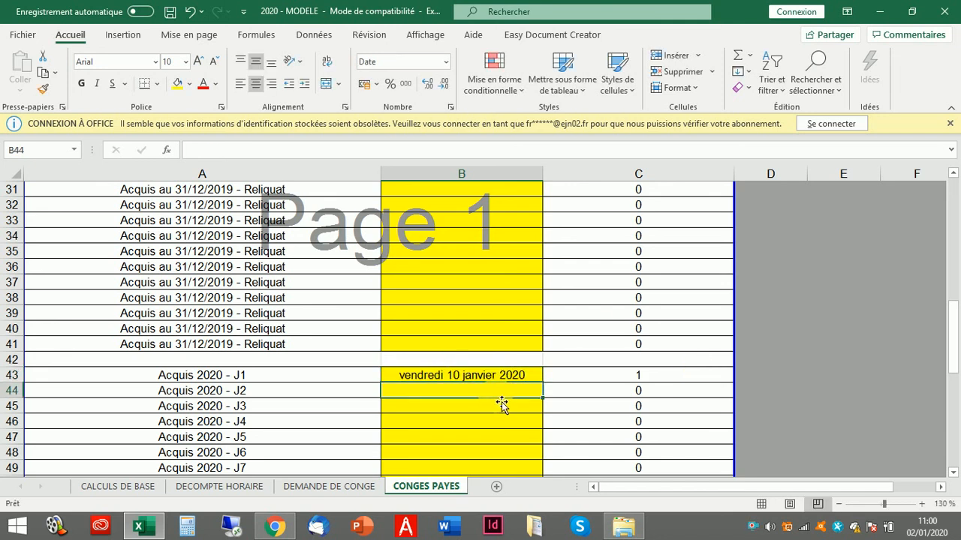
- Add 15/04, 16/04 and 17/04 in B44:B46, bringing days taken to 8 with 21 left
type("15/04")
key("Return")
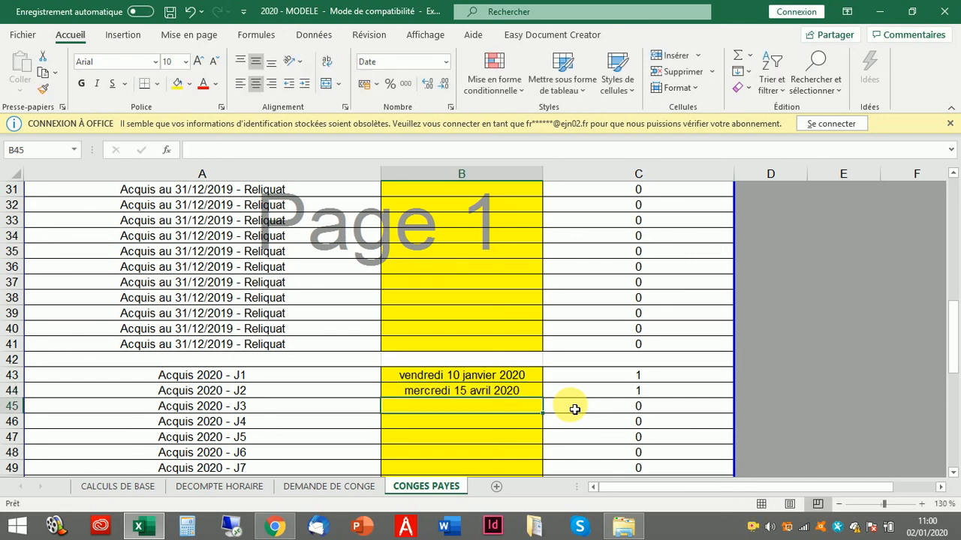
type("16/04")
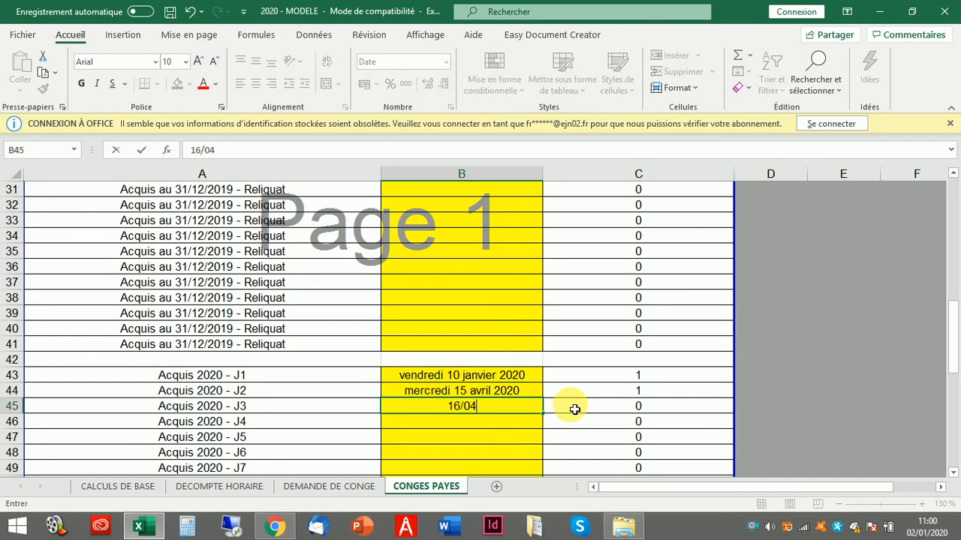
key("Return")
type("17/04")
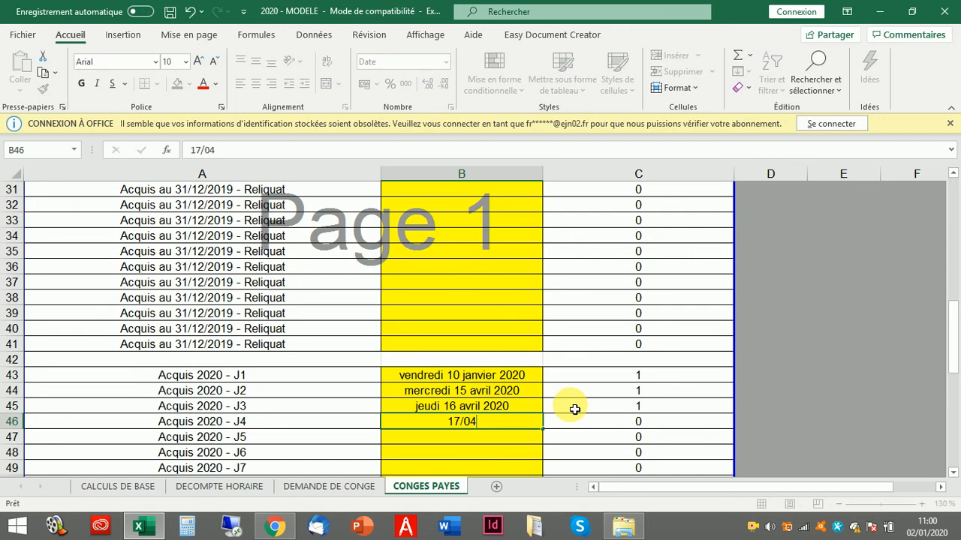
key("Return")
scroll(540, 398, "down", 7)
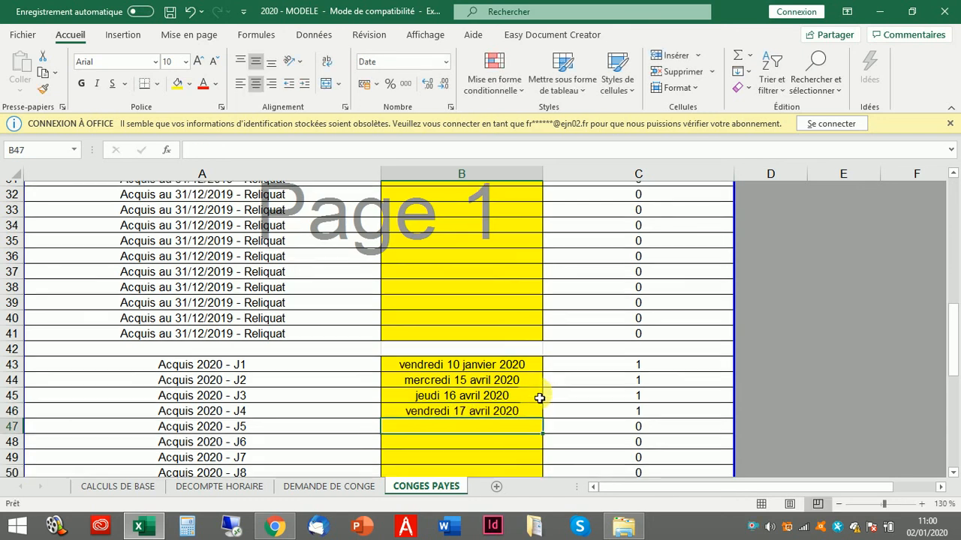
scroll(539, 398, "down", 1)
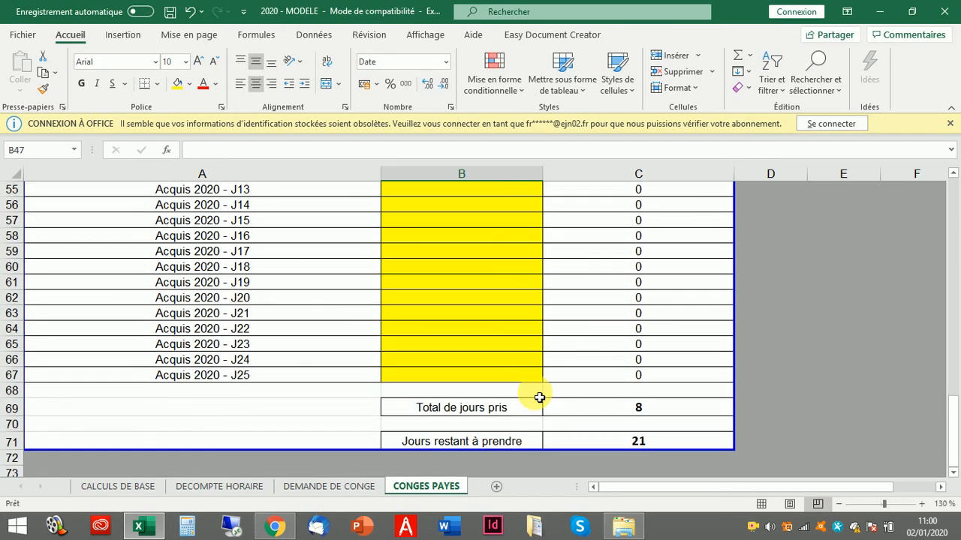
left_click(467, 409)
left_click(617, 412)
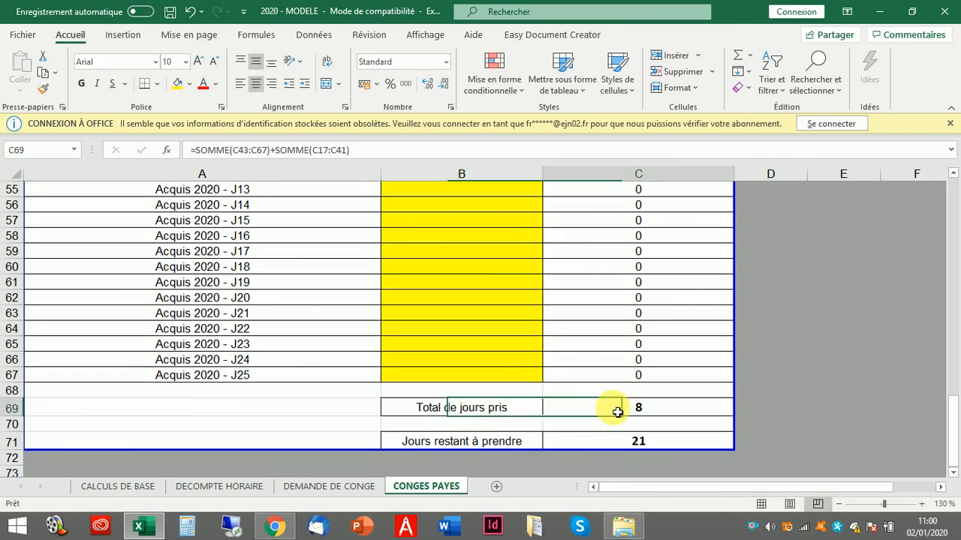
left_click(473, 442)
left_click(635, 442)
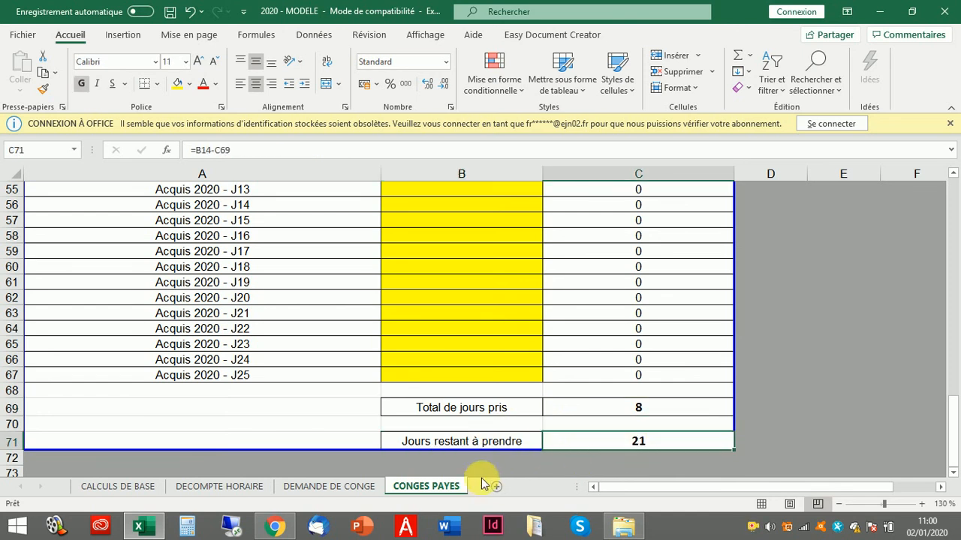
scroll(490, 456, "up", 18)
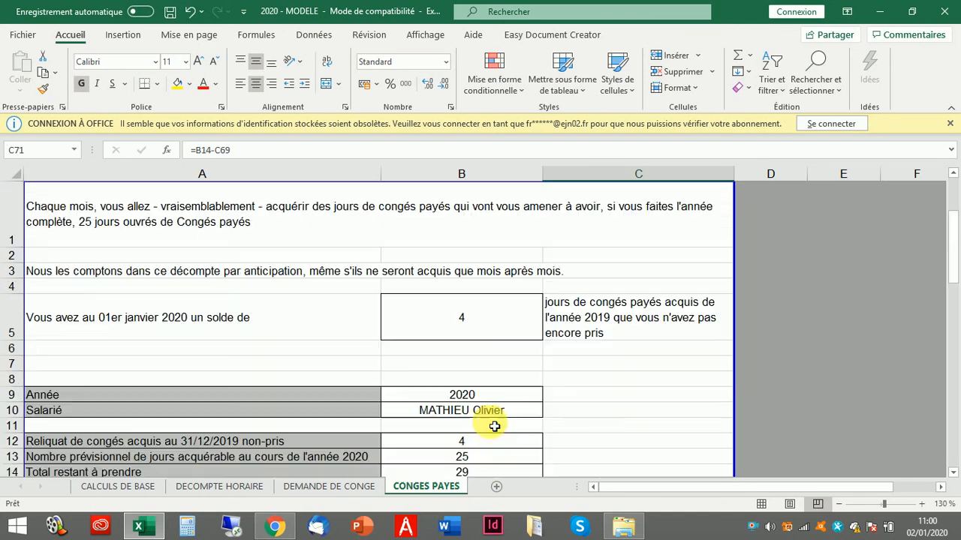